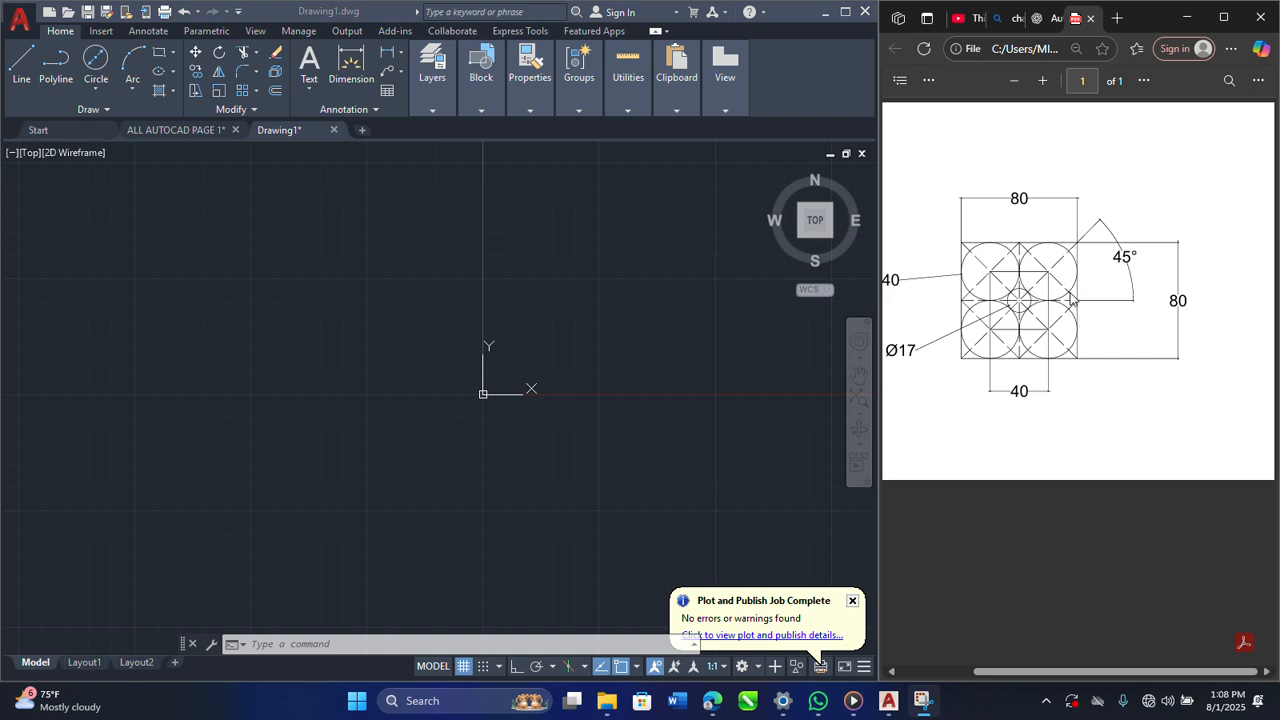
Step: Draw an 80 by 80 square with the Rectangle command in the empty drawing area
scroll(1070, 297, "up", 2, "ctrl")
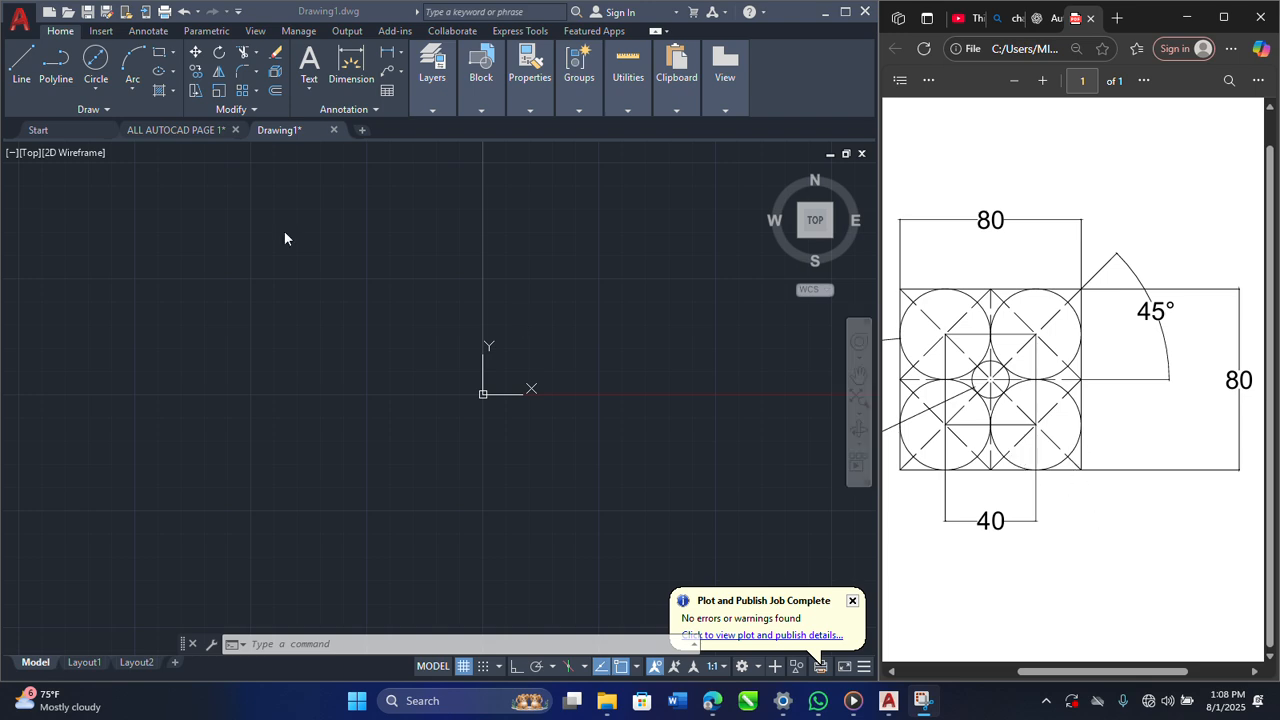
left_click(160, 55)
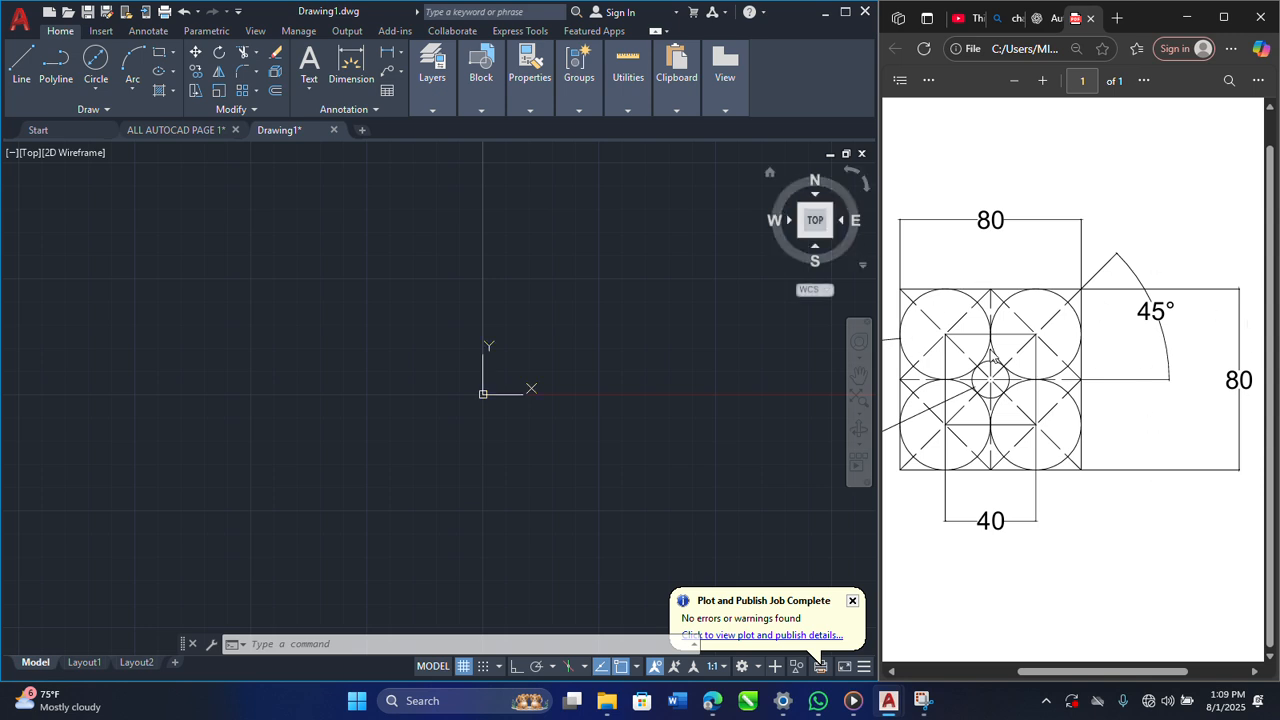
left_click(161, 52)
left_click(233, 239)
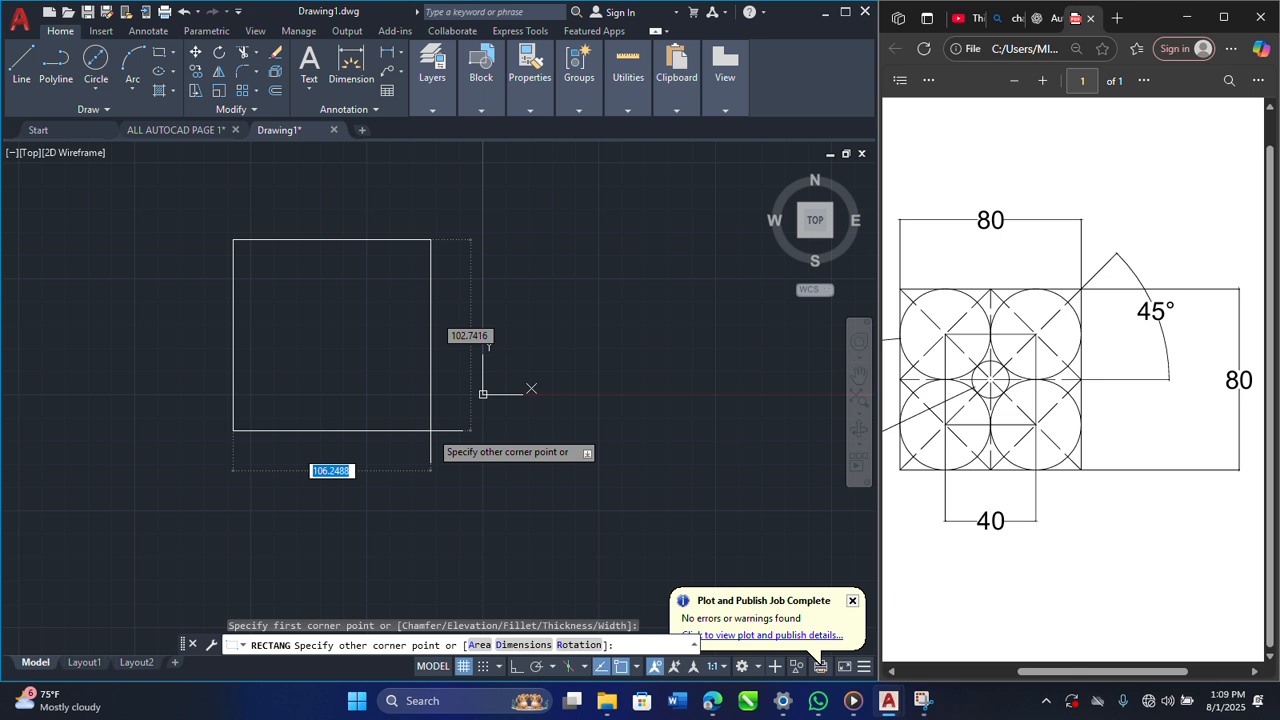
type("80")
key("Tab")
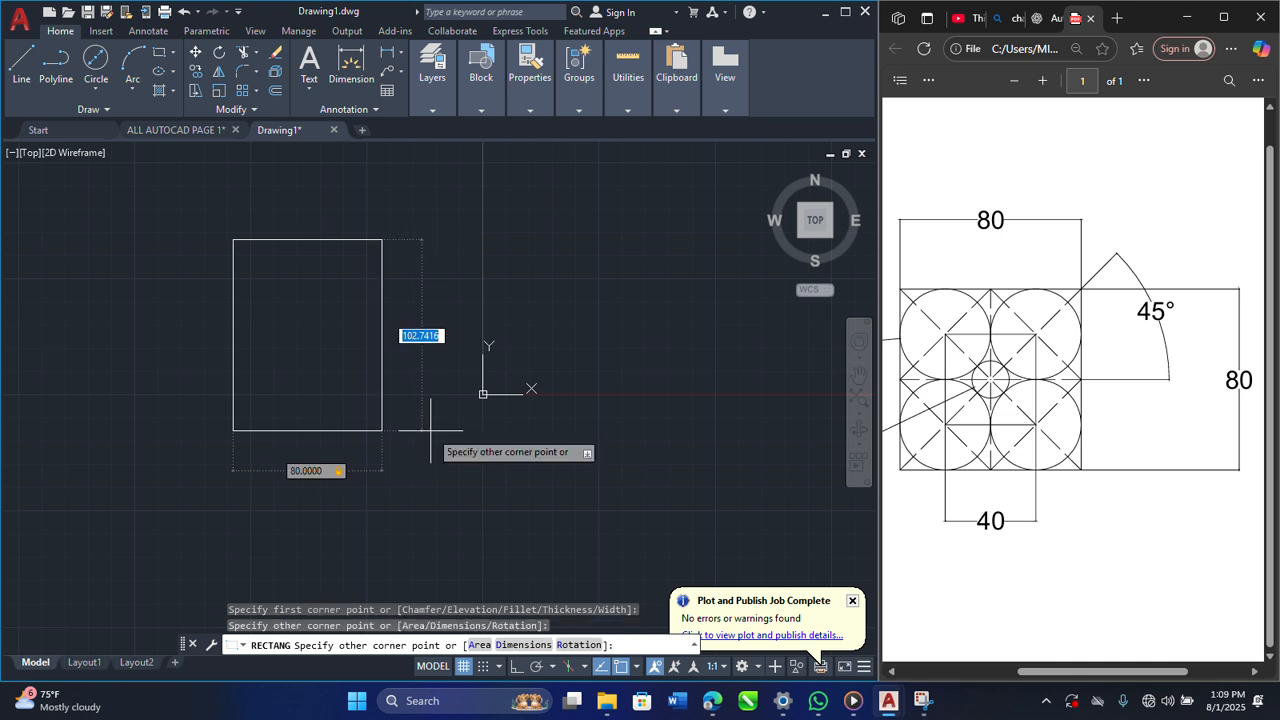
type("80")
key("Return")
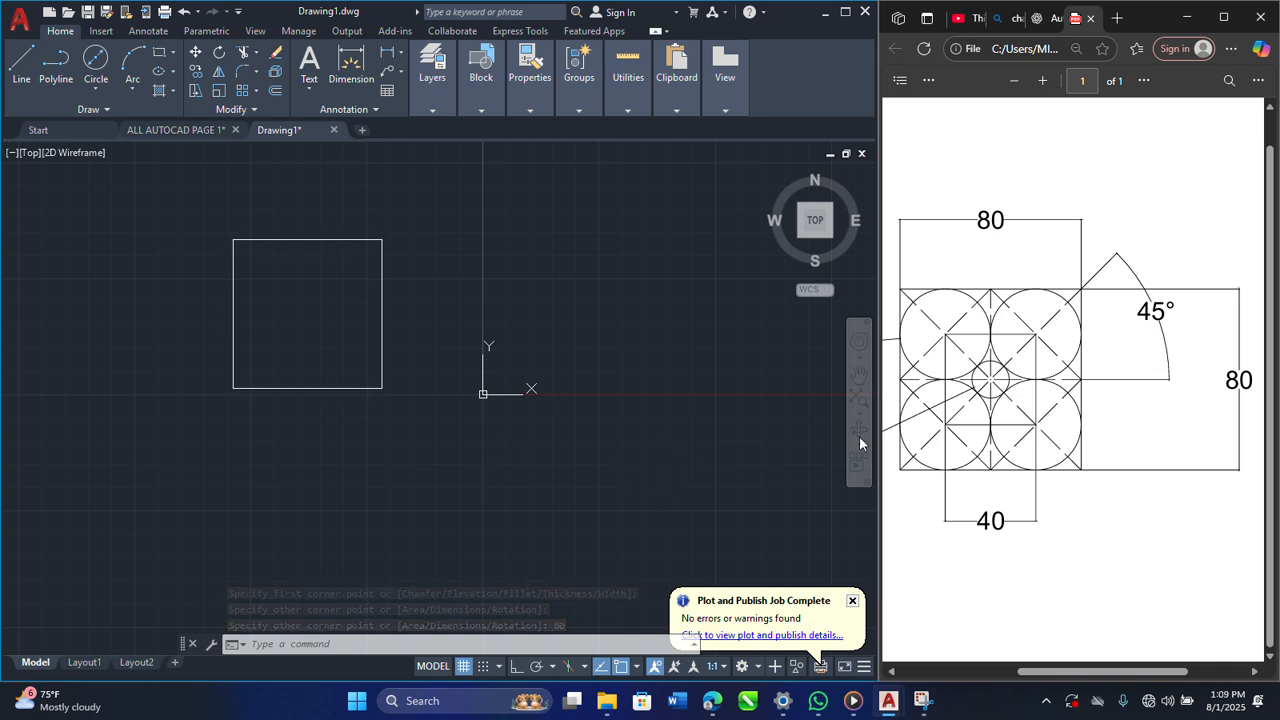
left_click(637, 666)
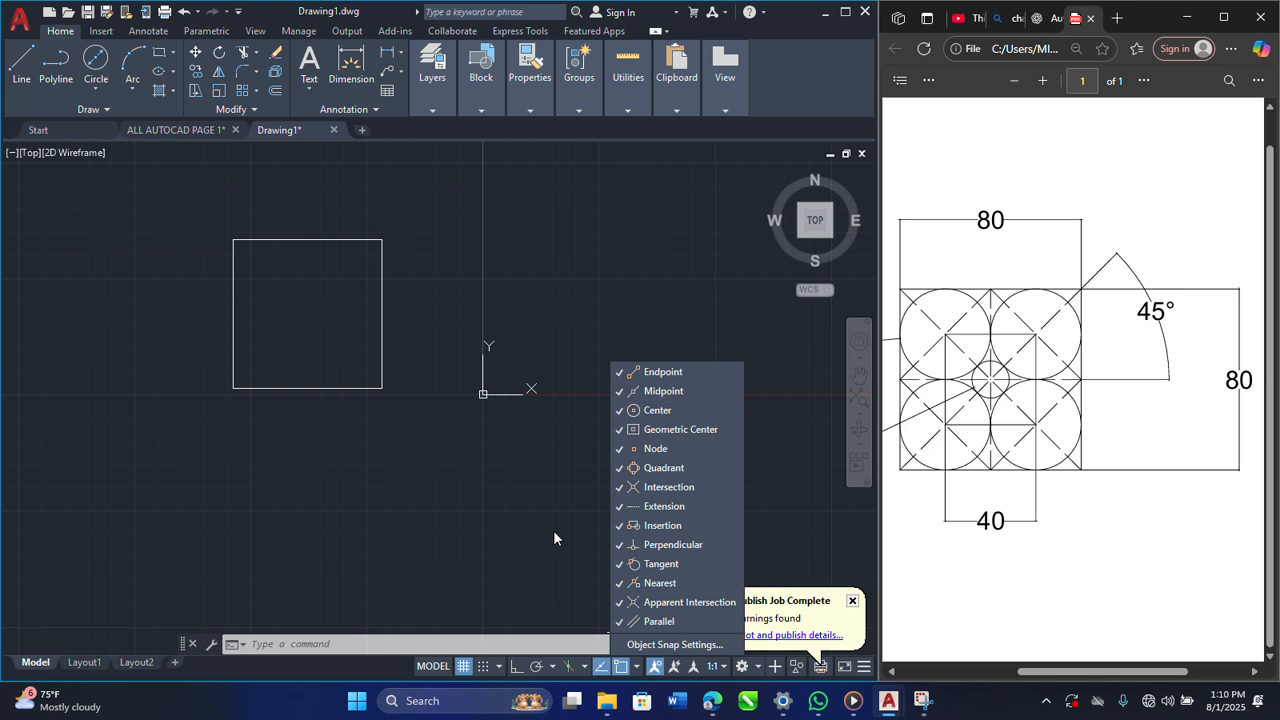
left_click(517, 668)
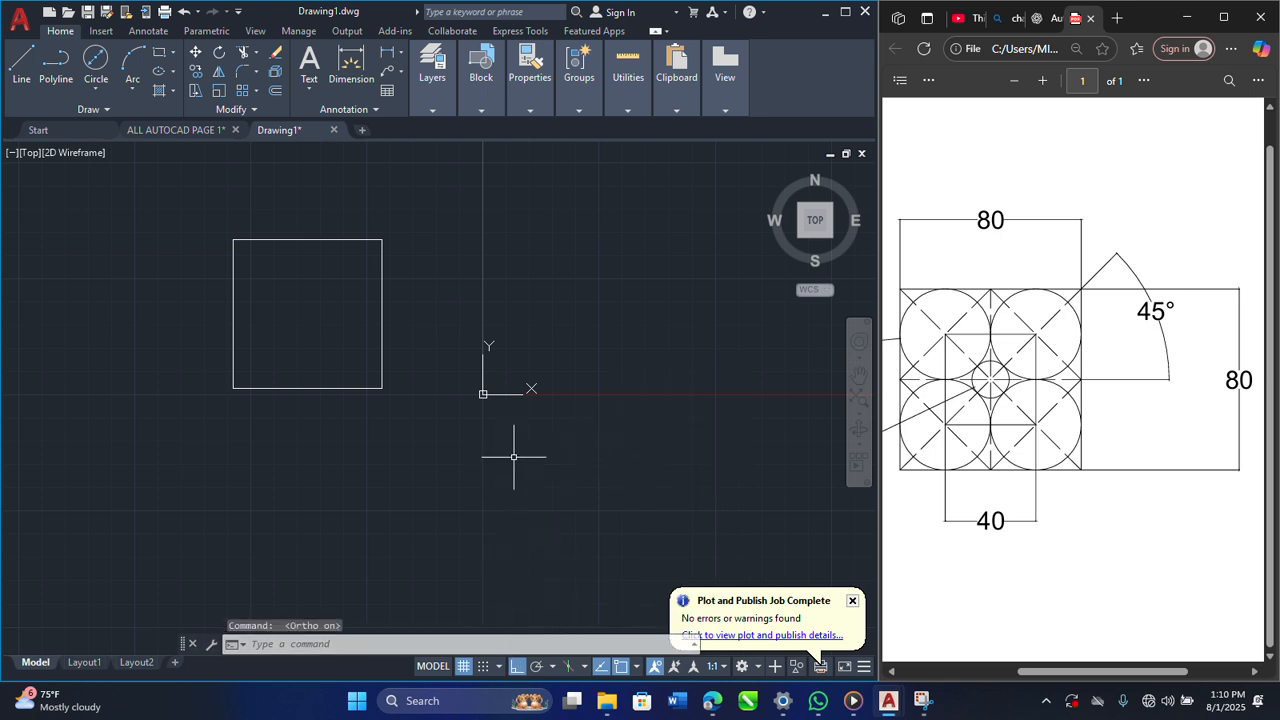
left_click(517, 667)
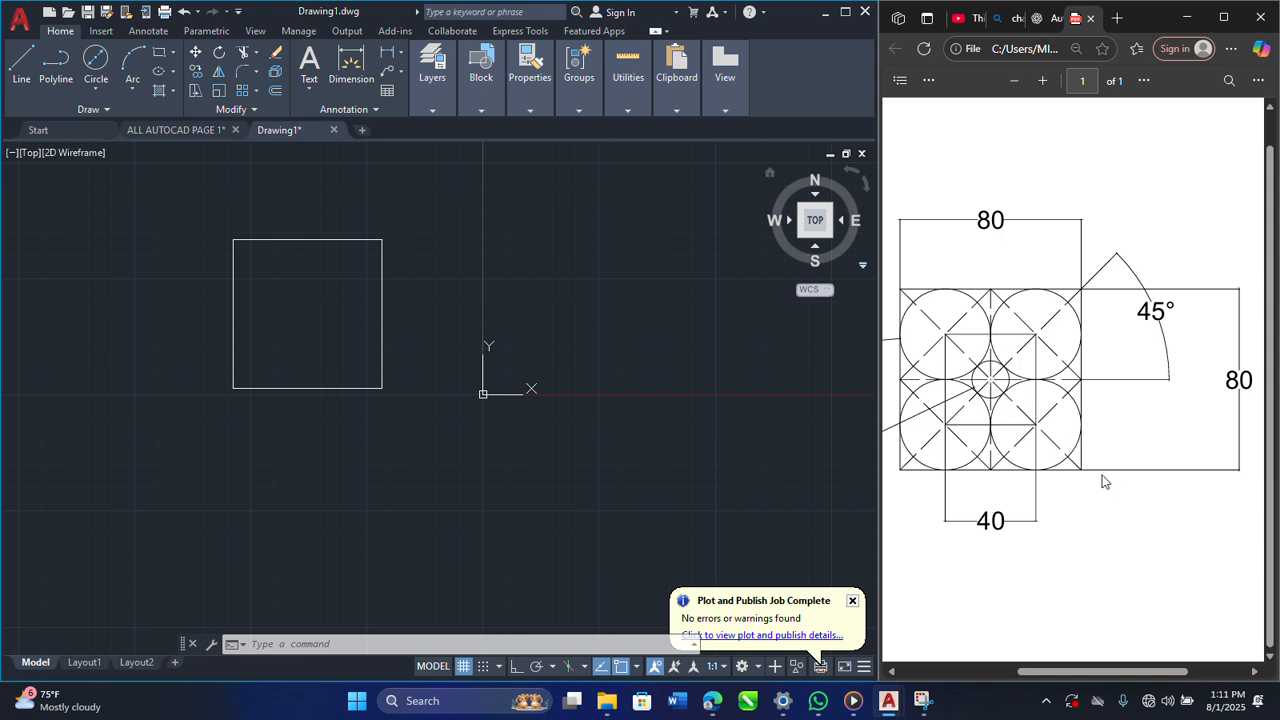
Step: Draw a circle of diameter 17 centred on the geometric centre of the square
scroll(1068, 432, "down", 2, "ctrl")
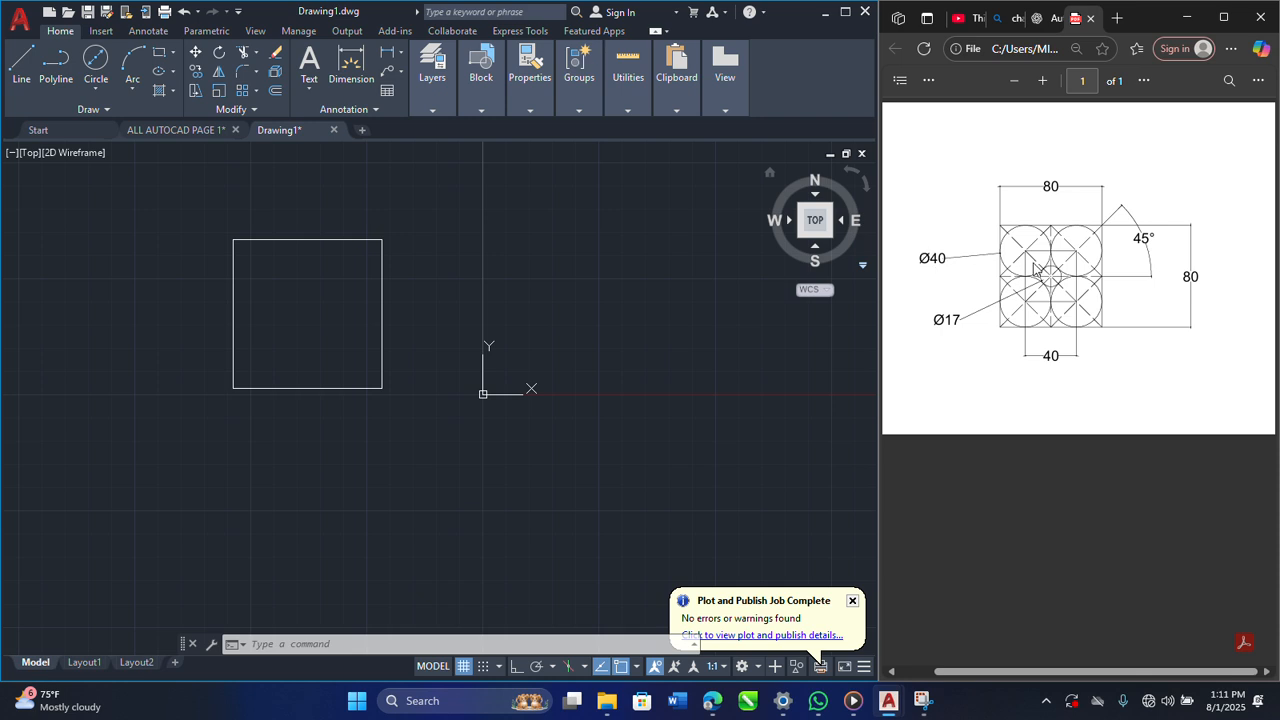
left_click(106, 89)
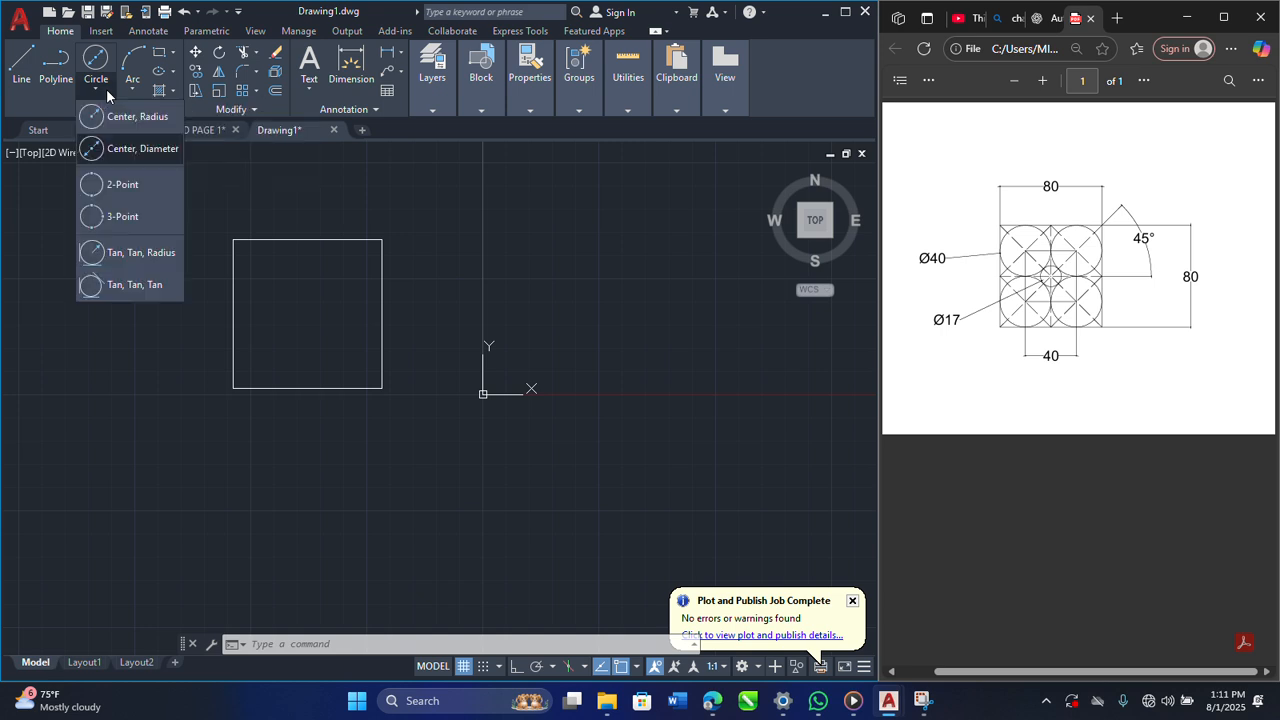
left_click(118, 150)
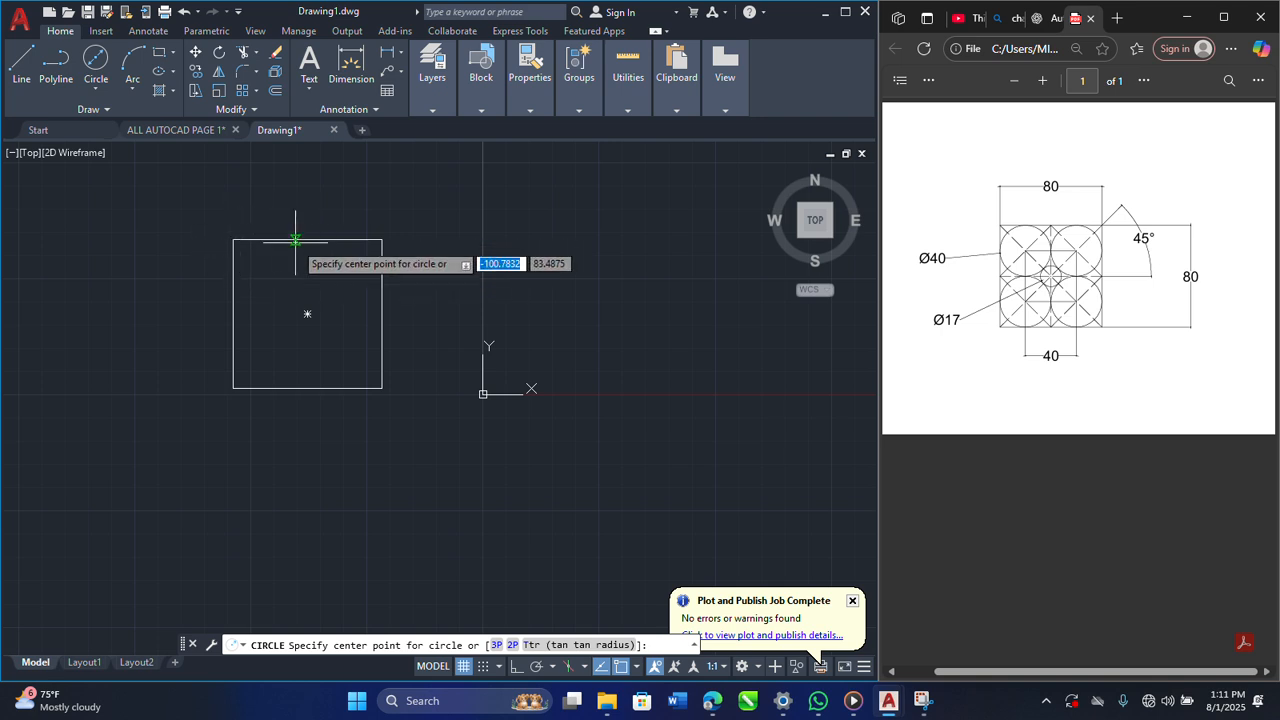
left_click(307, 314)
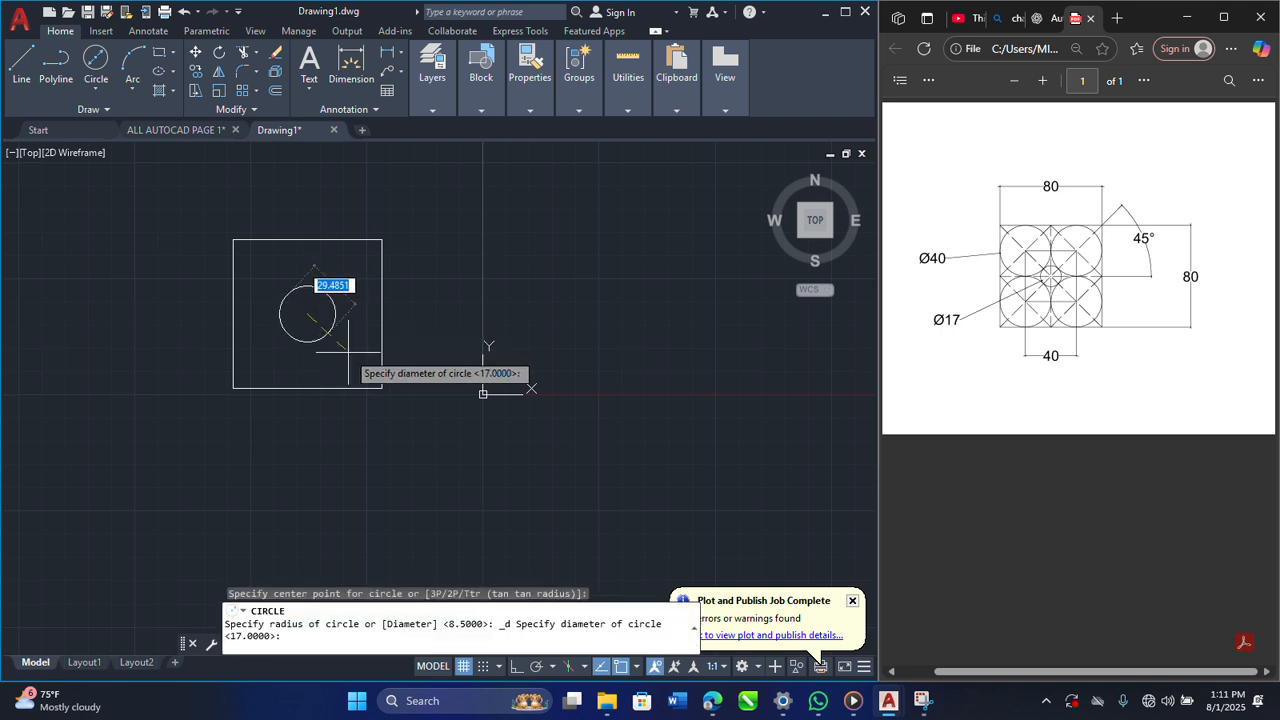
type("17")
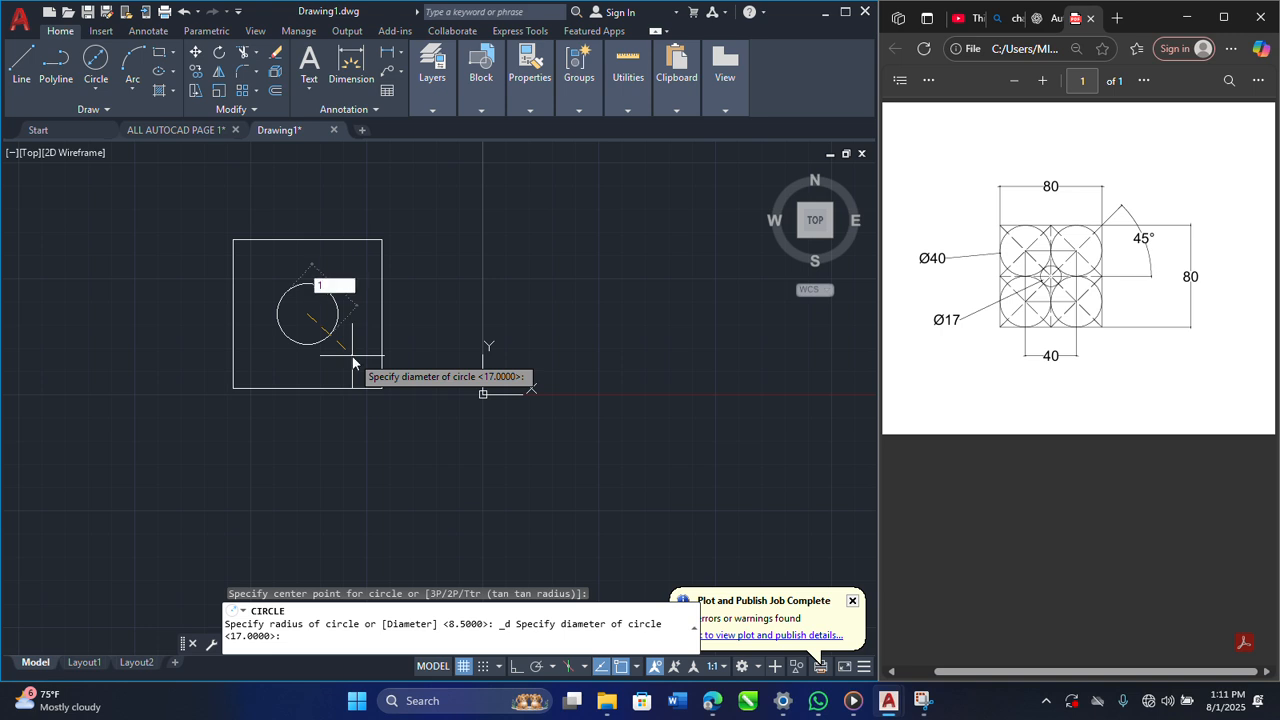
key("Return")
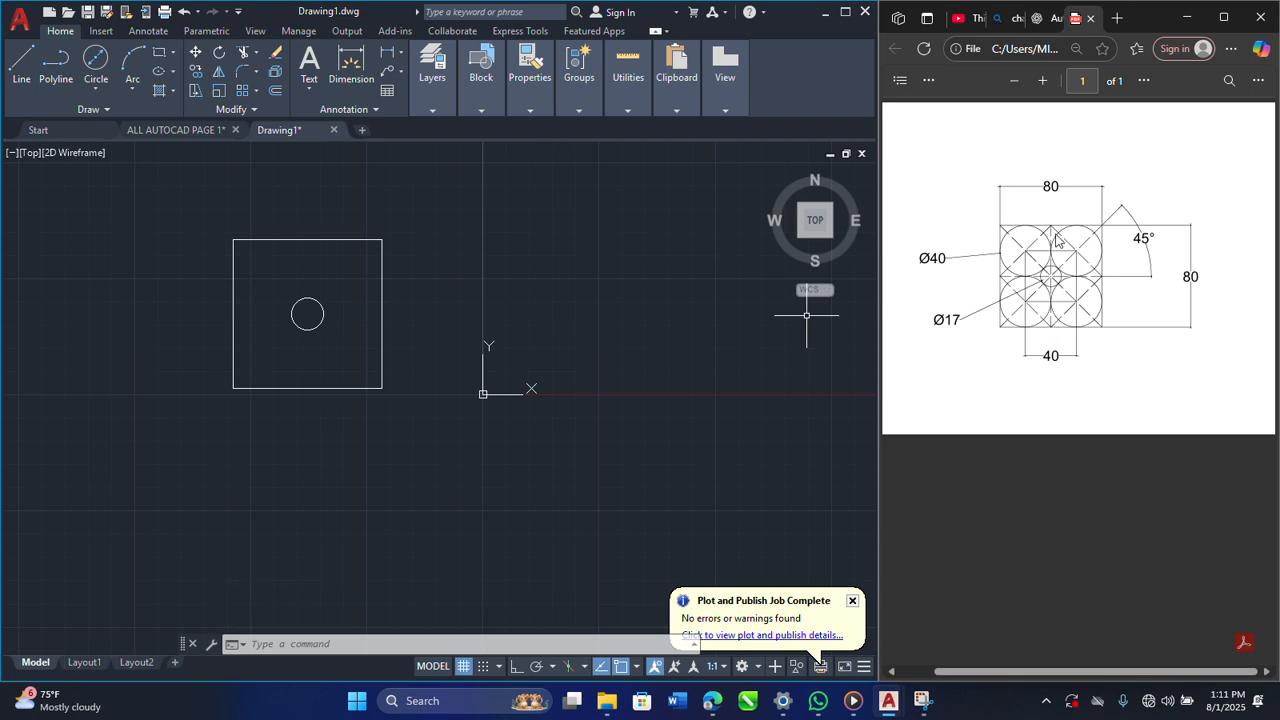
Step: Create a new layer named Dash in the layer properties
scroll(1047, 266, "up", 5, "ctrl")
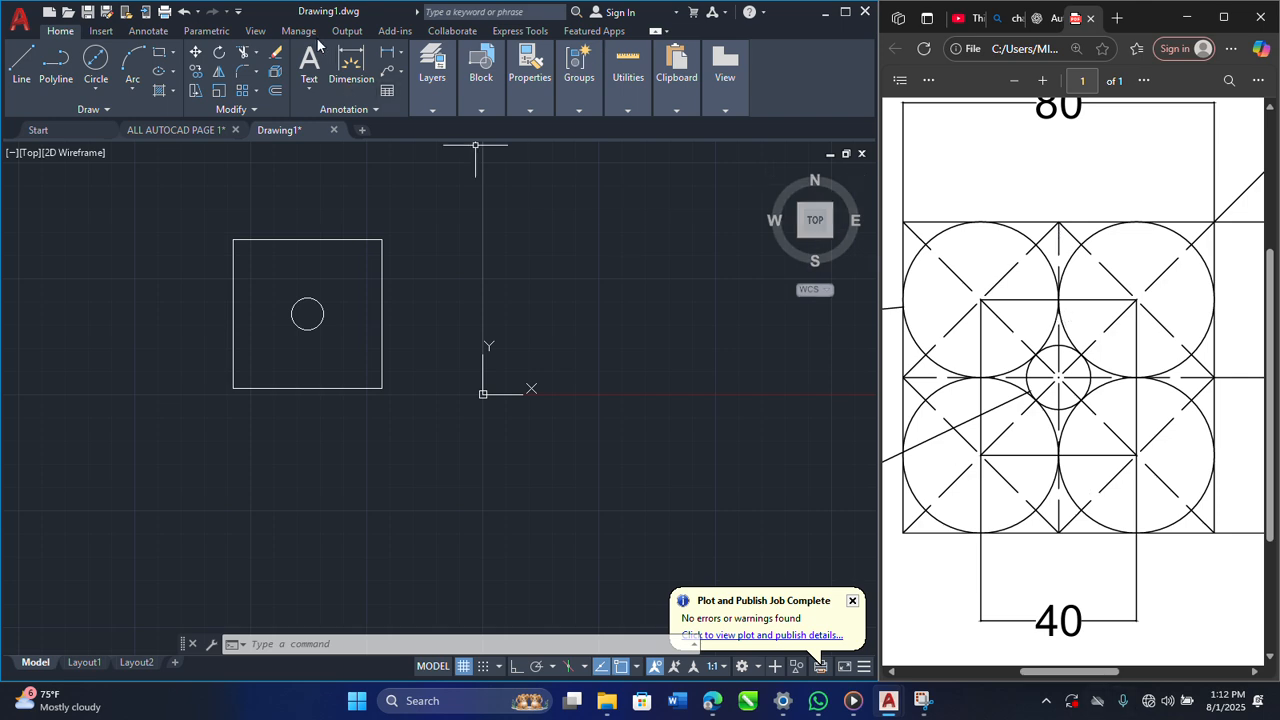
left_click(446, 110)
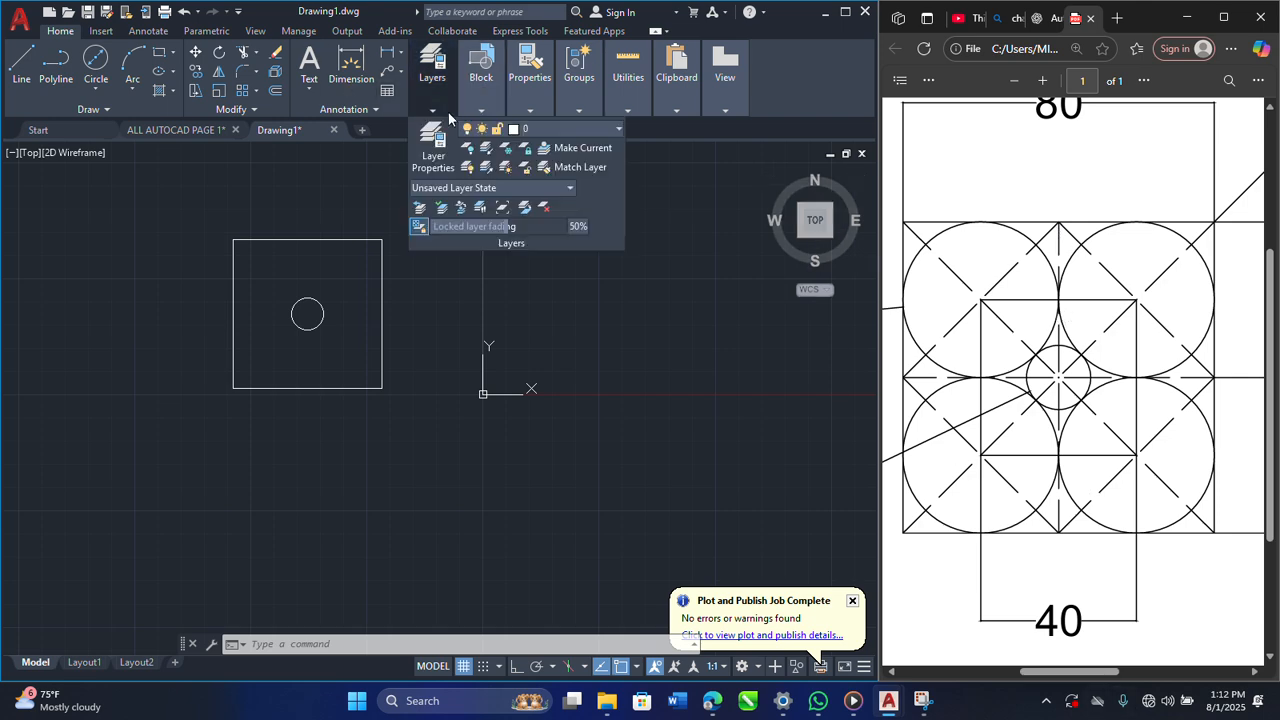
left_click(467, 168)
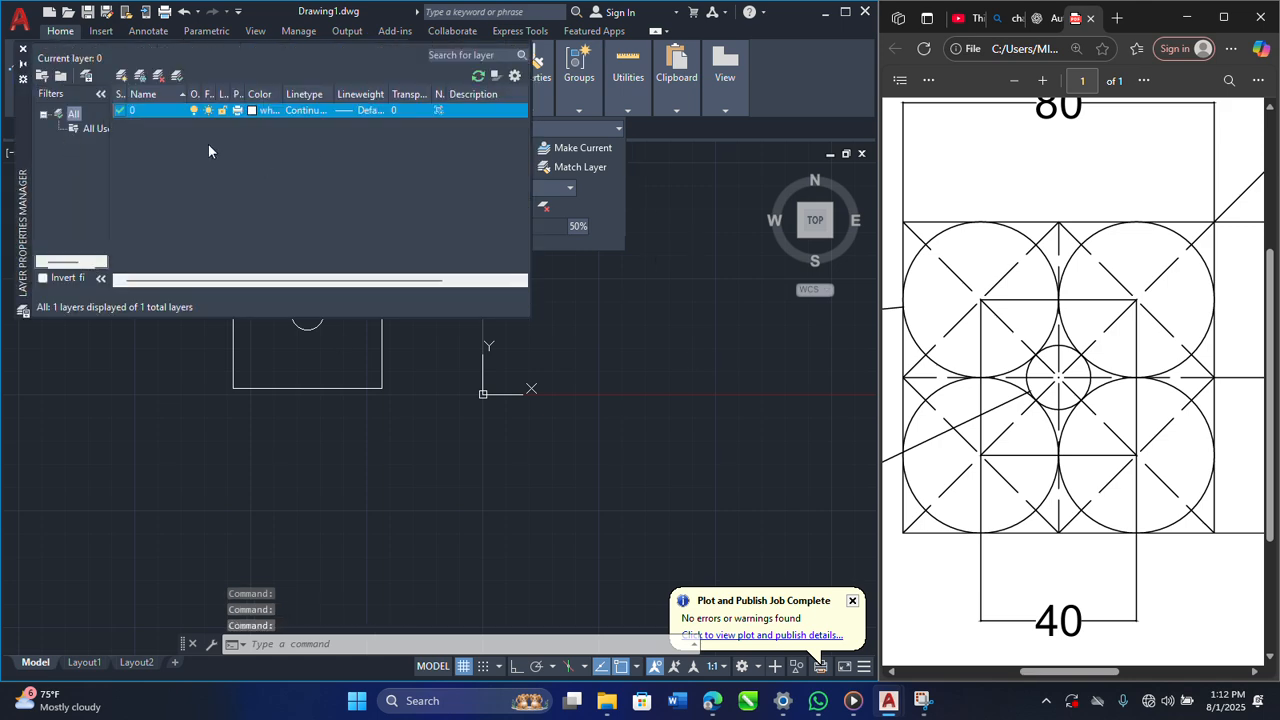
left_click(122, 76)
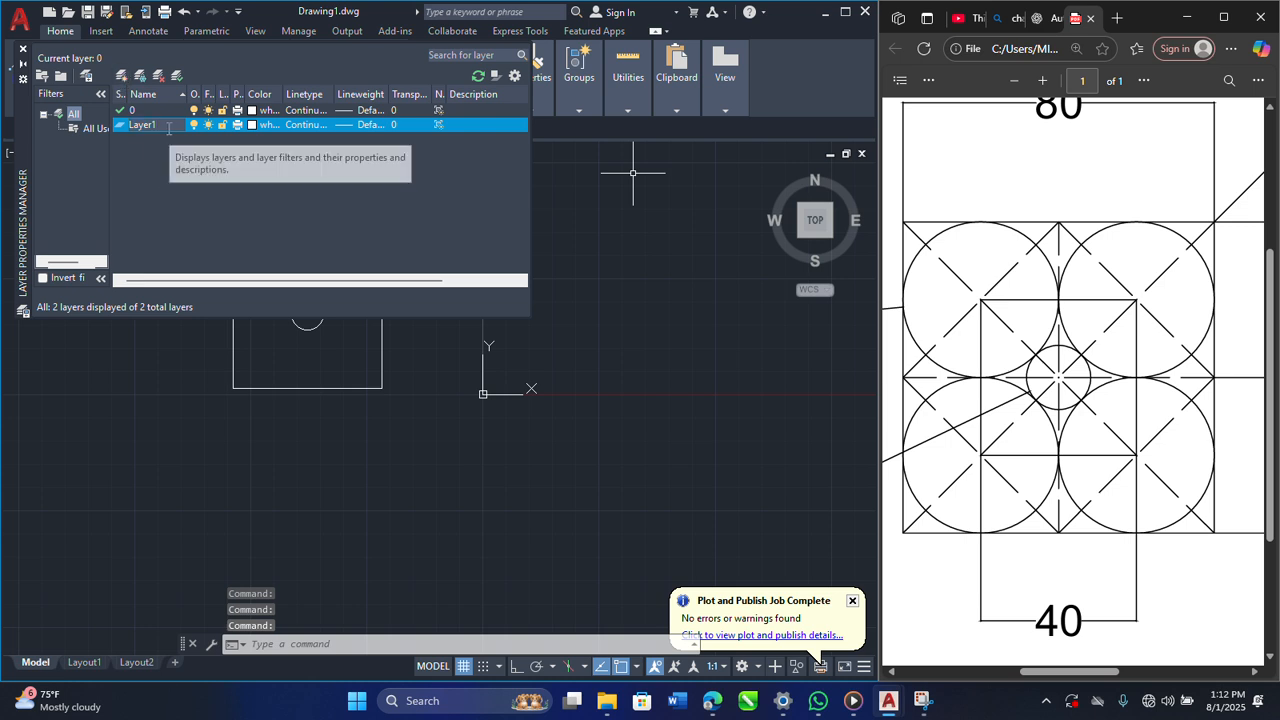
type("D")
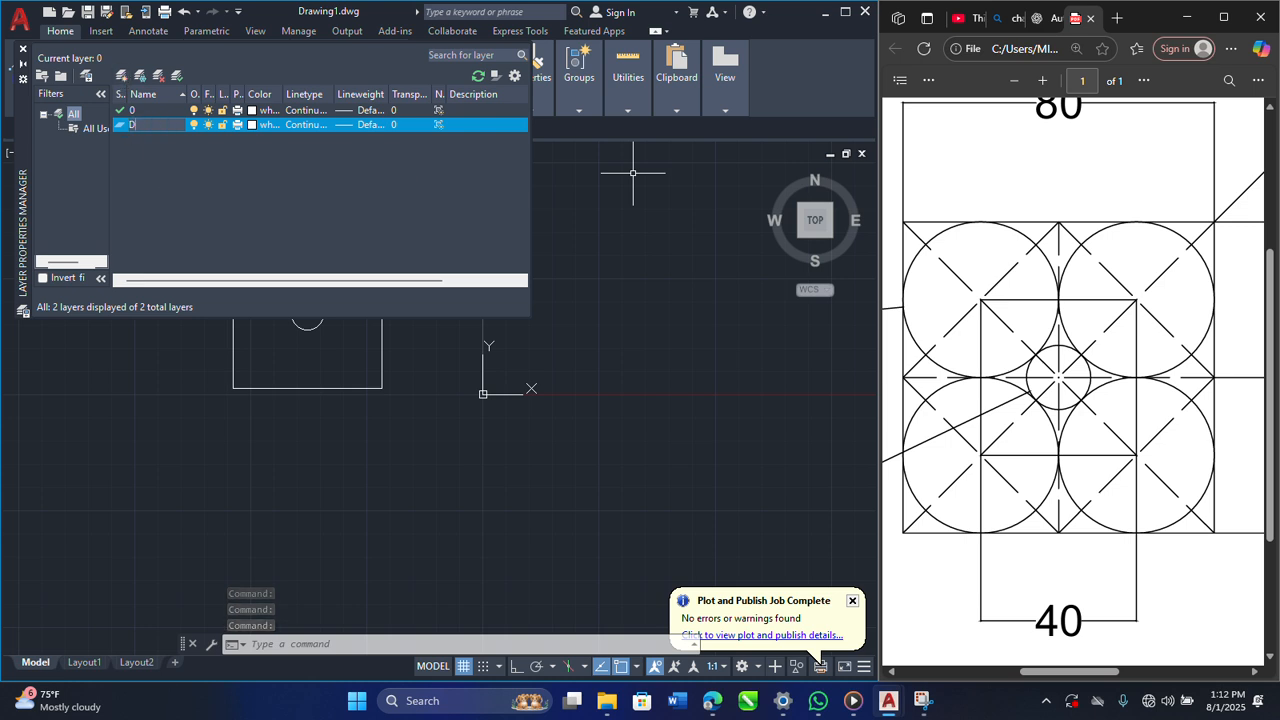
type("ash")
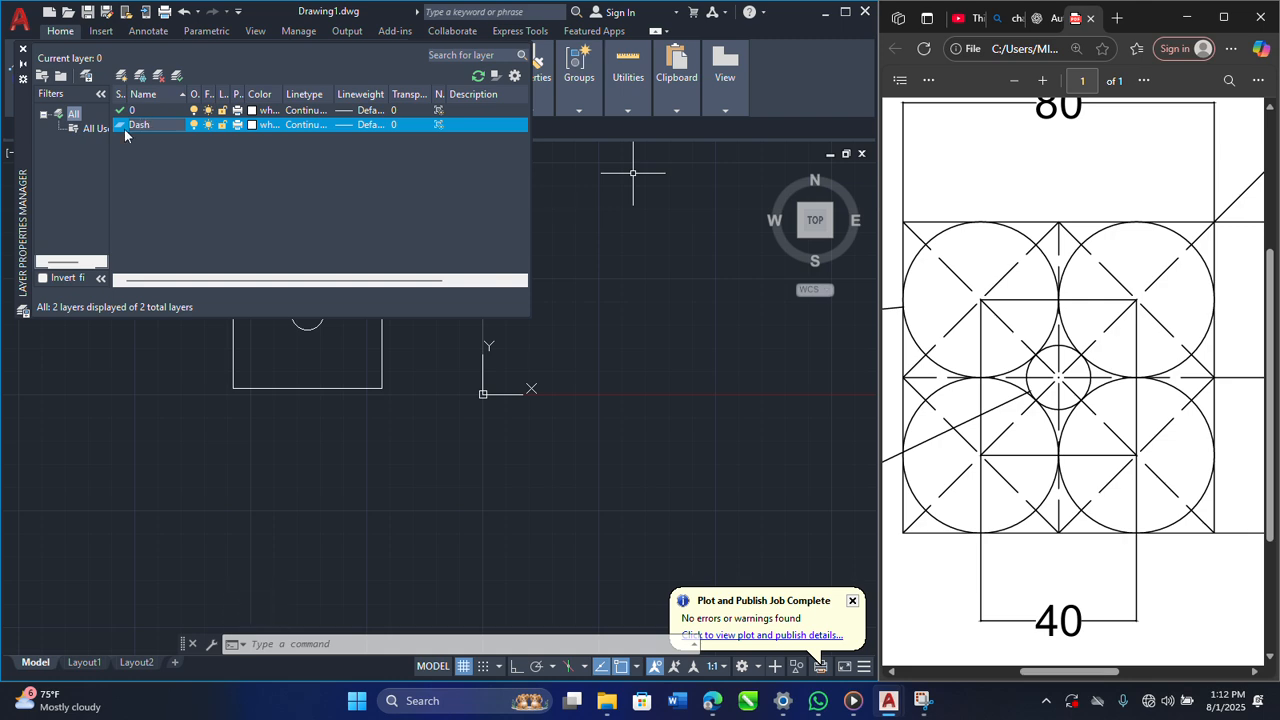
Step: Load the ACAD_ISO02W100 ISO dash linetype, assign it to the Dash layer and close the layer properties
left_click(302, 125)
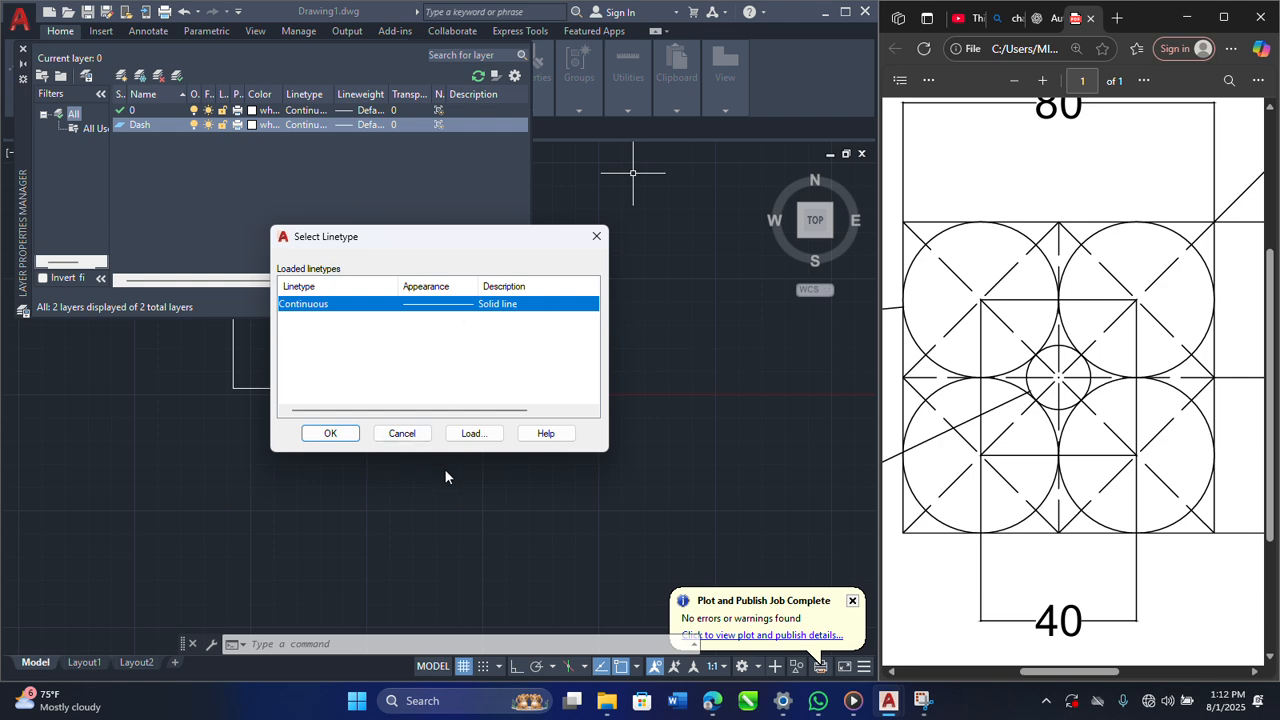
left_click(470, 433)
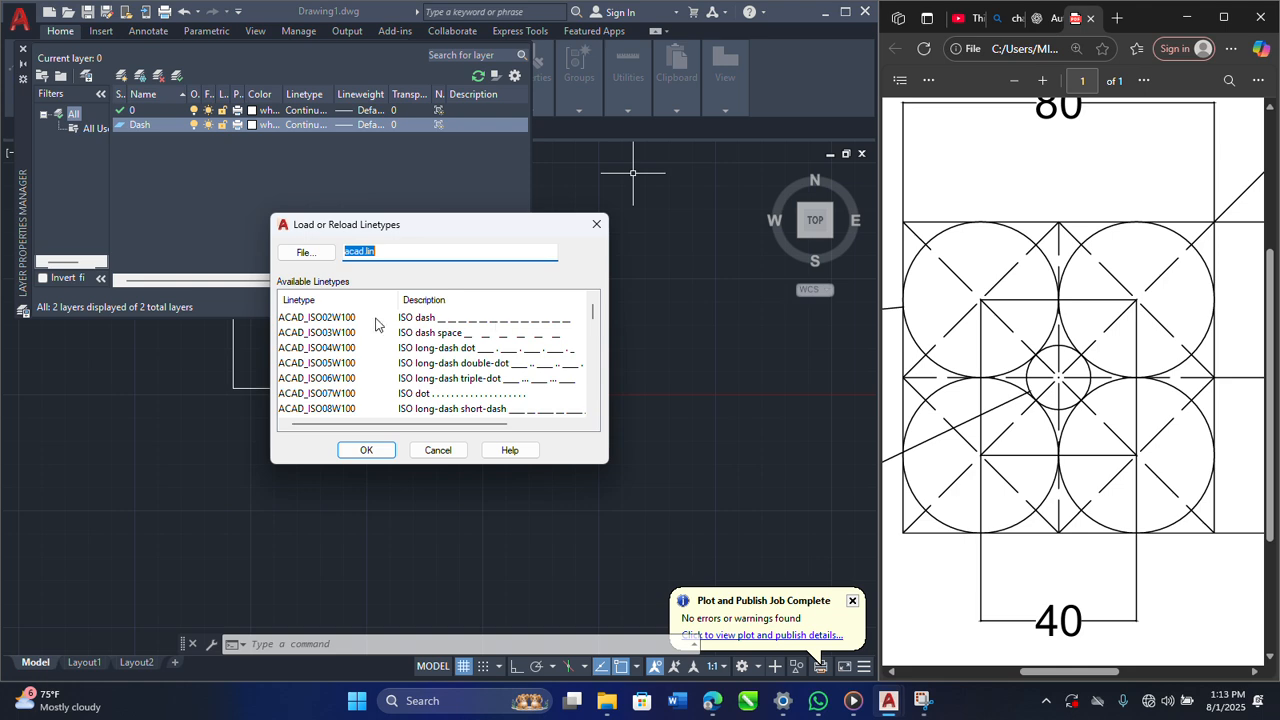
left_click(486, 322)
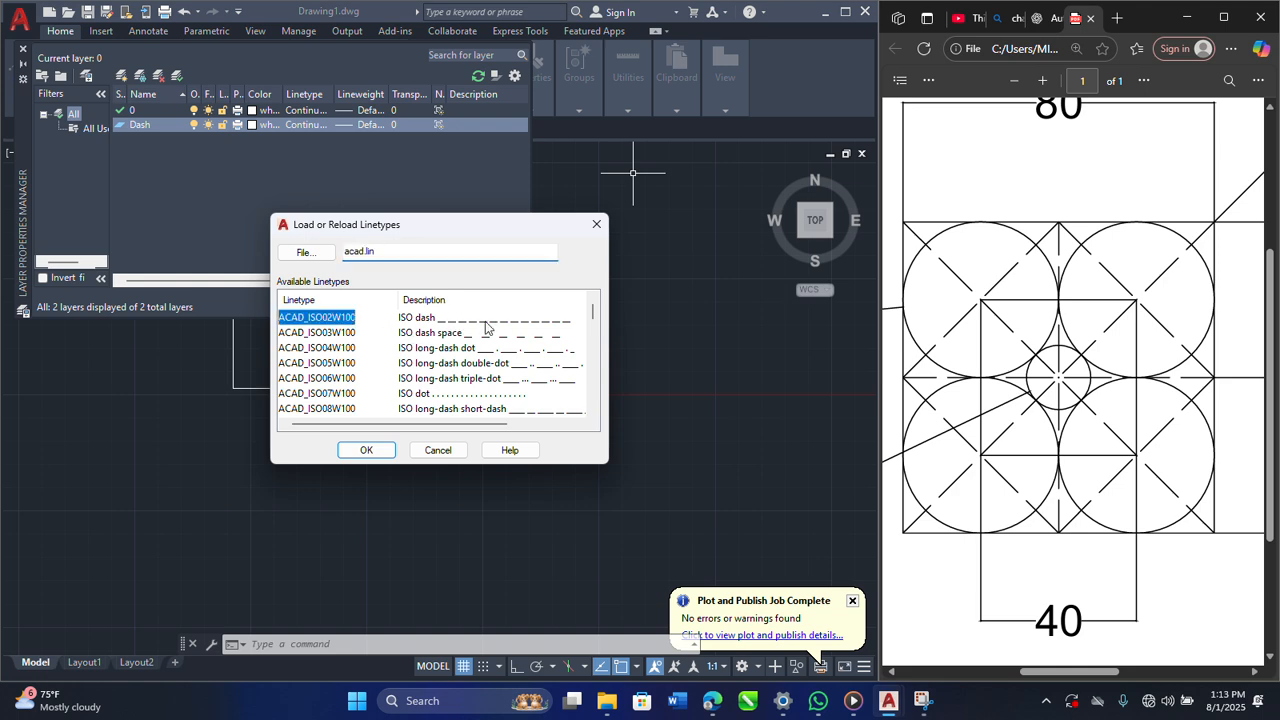
left_click(366, 450)
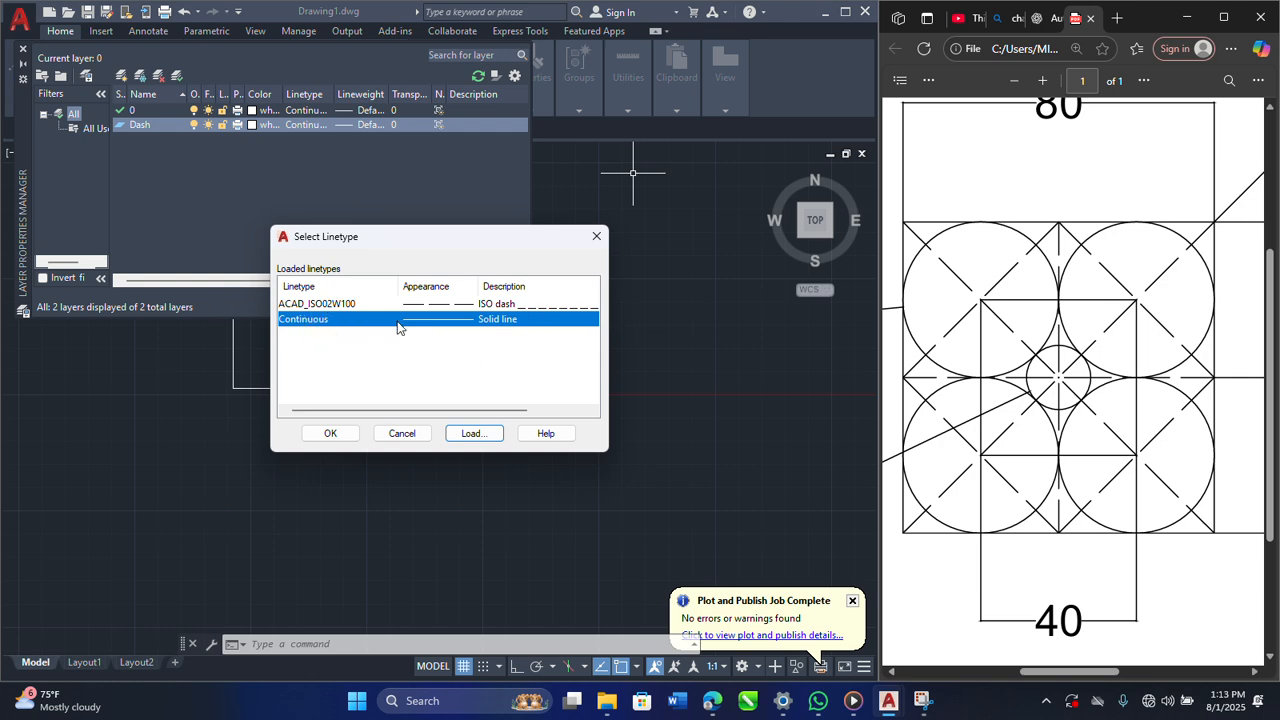
left_click(350, 306)
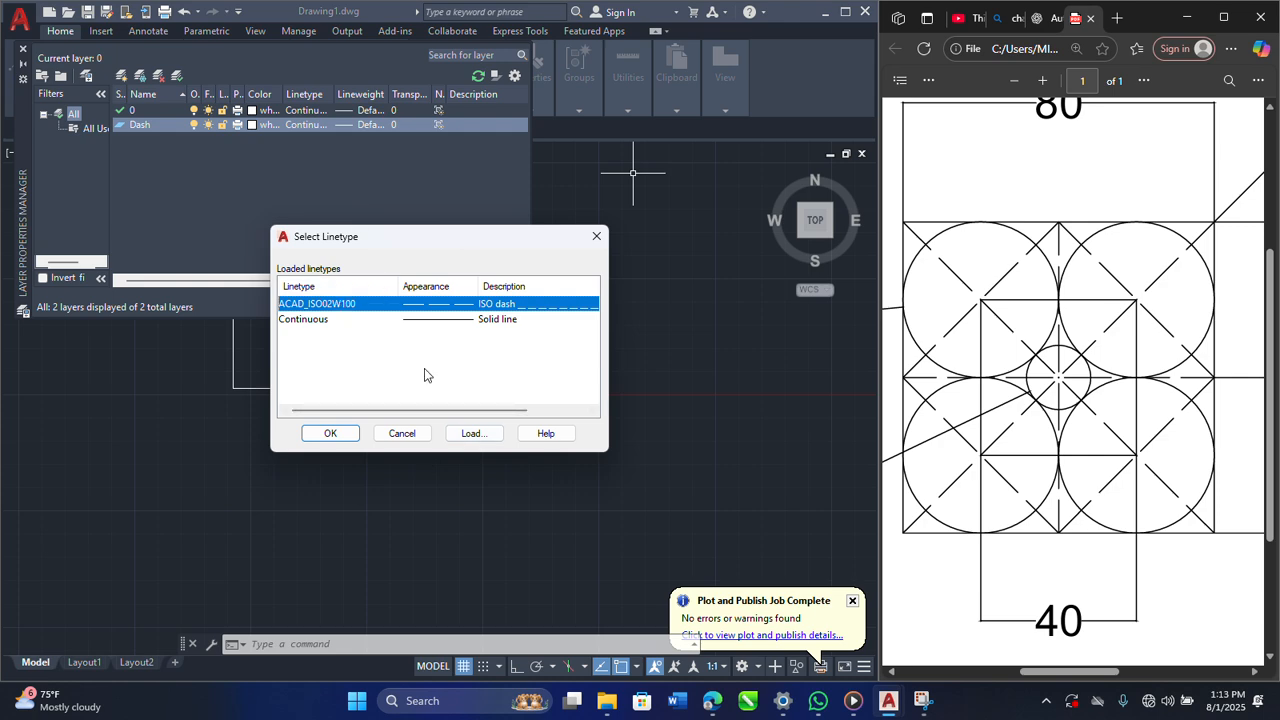
left_click(312, 433)
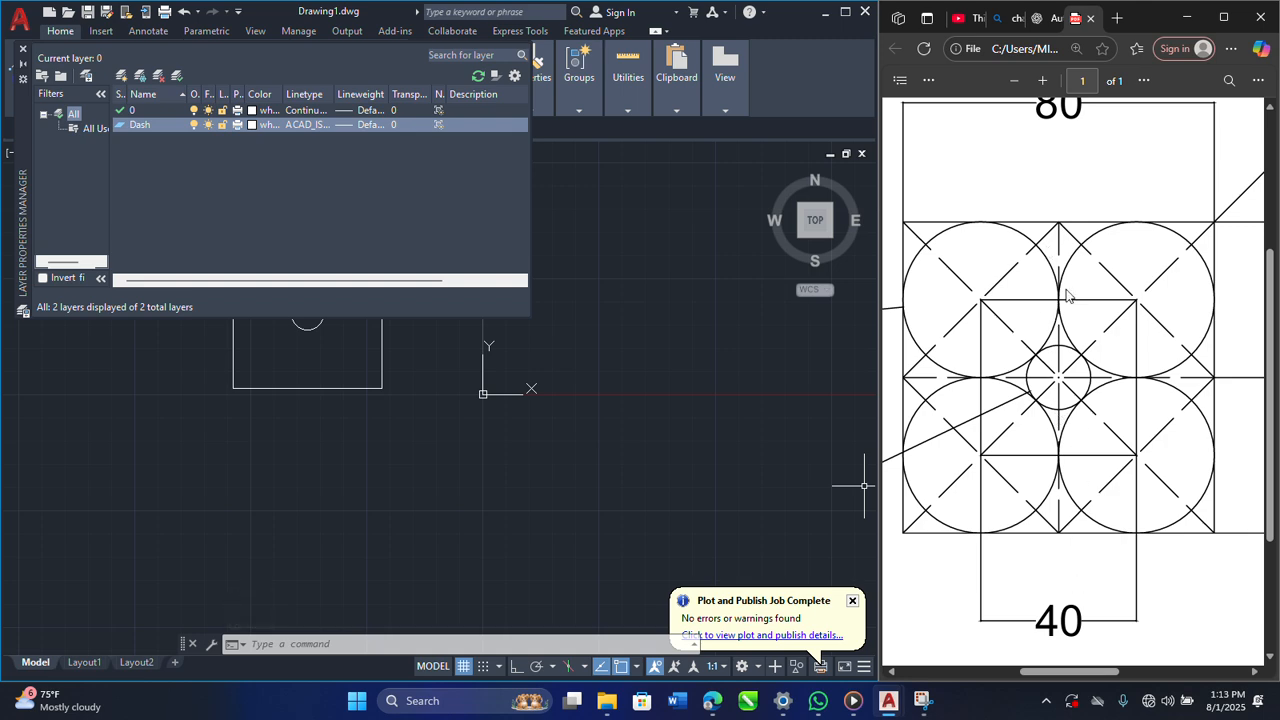
left_click(163, 110)
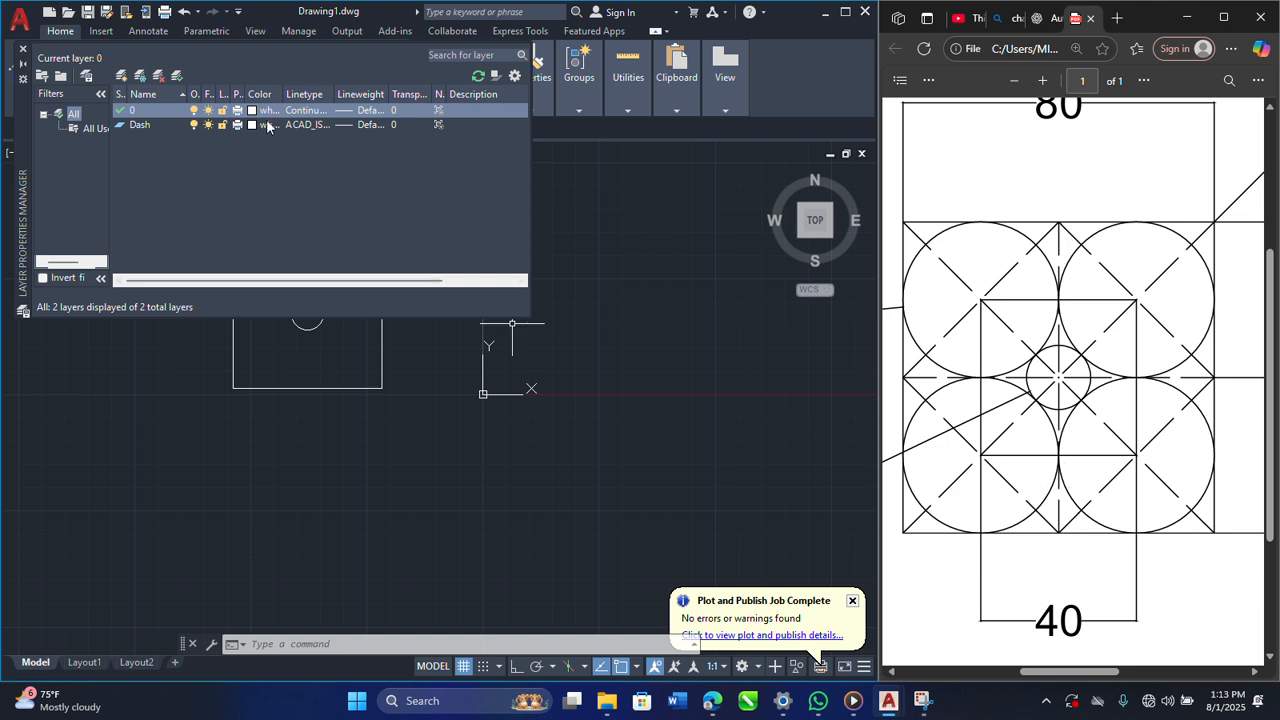
left_click(138, 123)
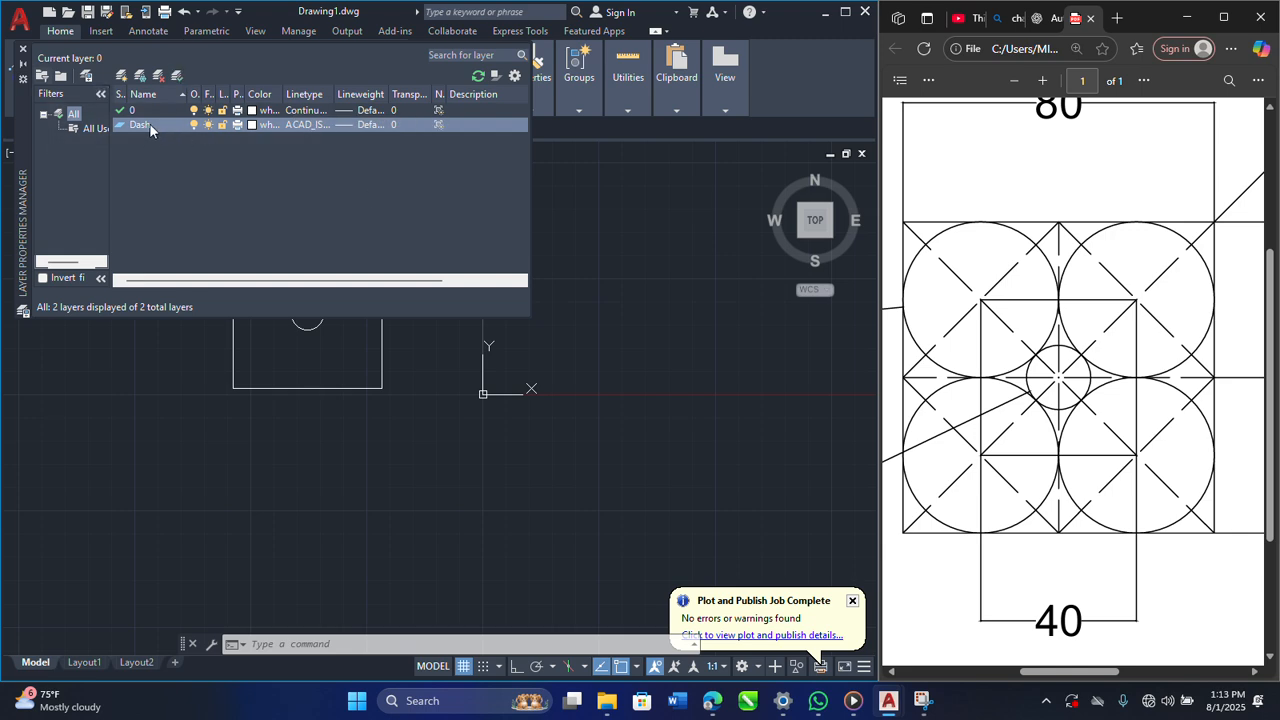
left_click(22, 48)
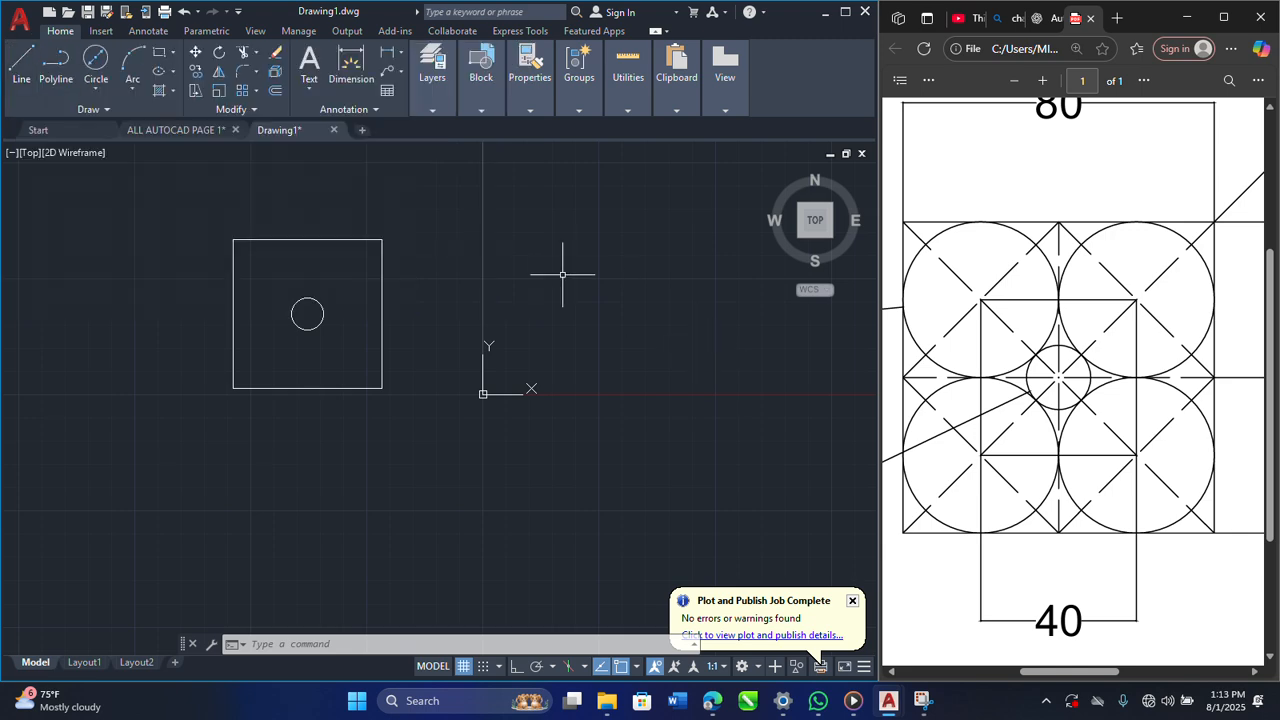
Step: Draw a vertical line from the midpoint of the square's upper edge to the midpoint of its lower edge
left_click(20, 62)
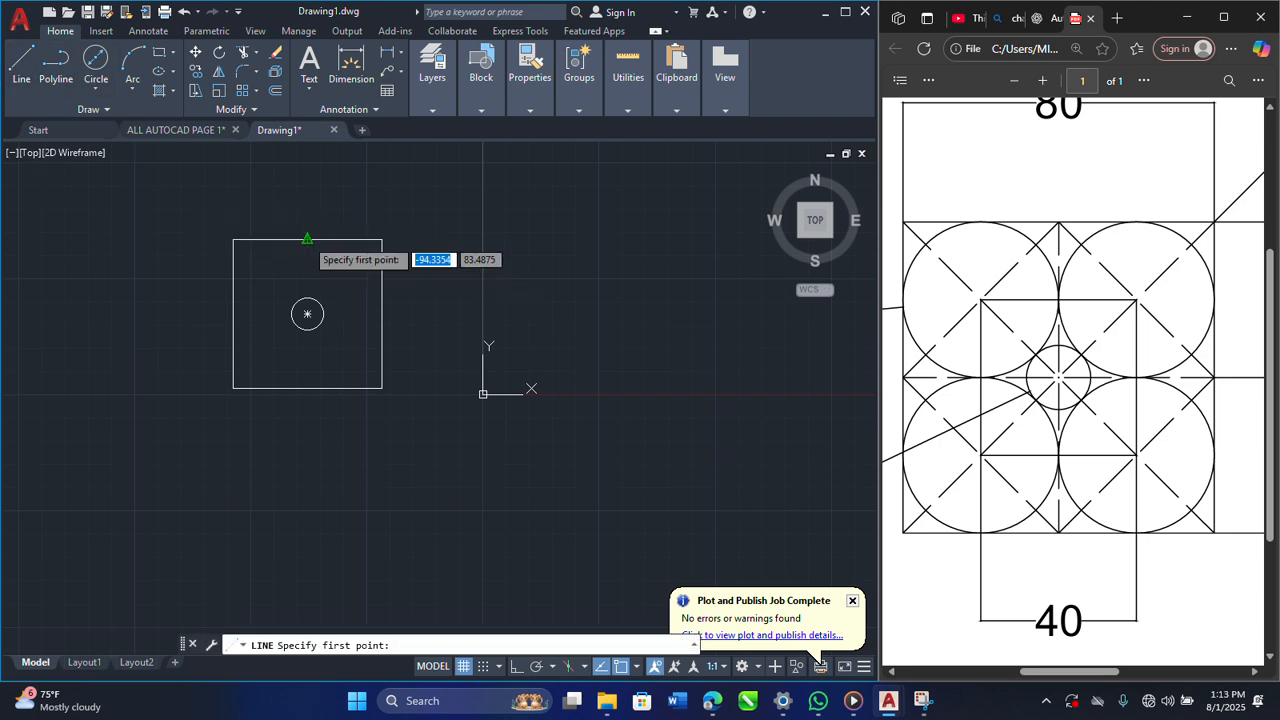
left_click(307, 240)
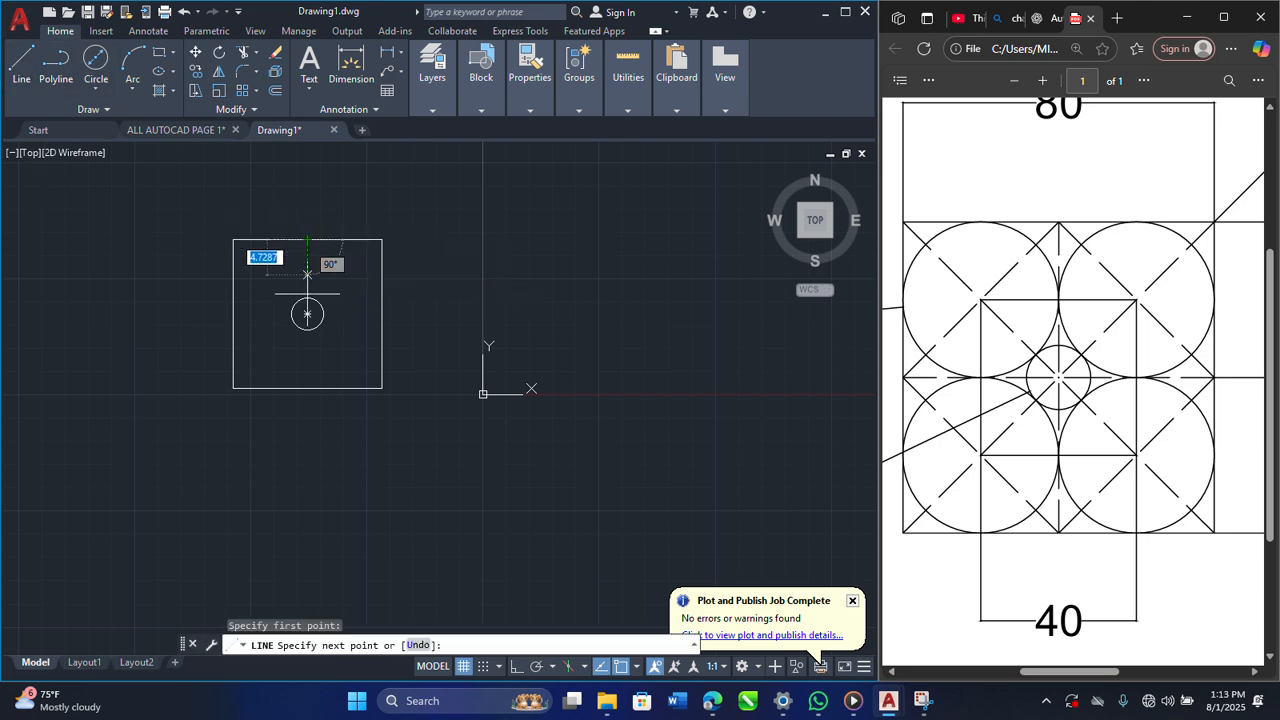
left_click(308, 388)
key("Escape")
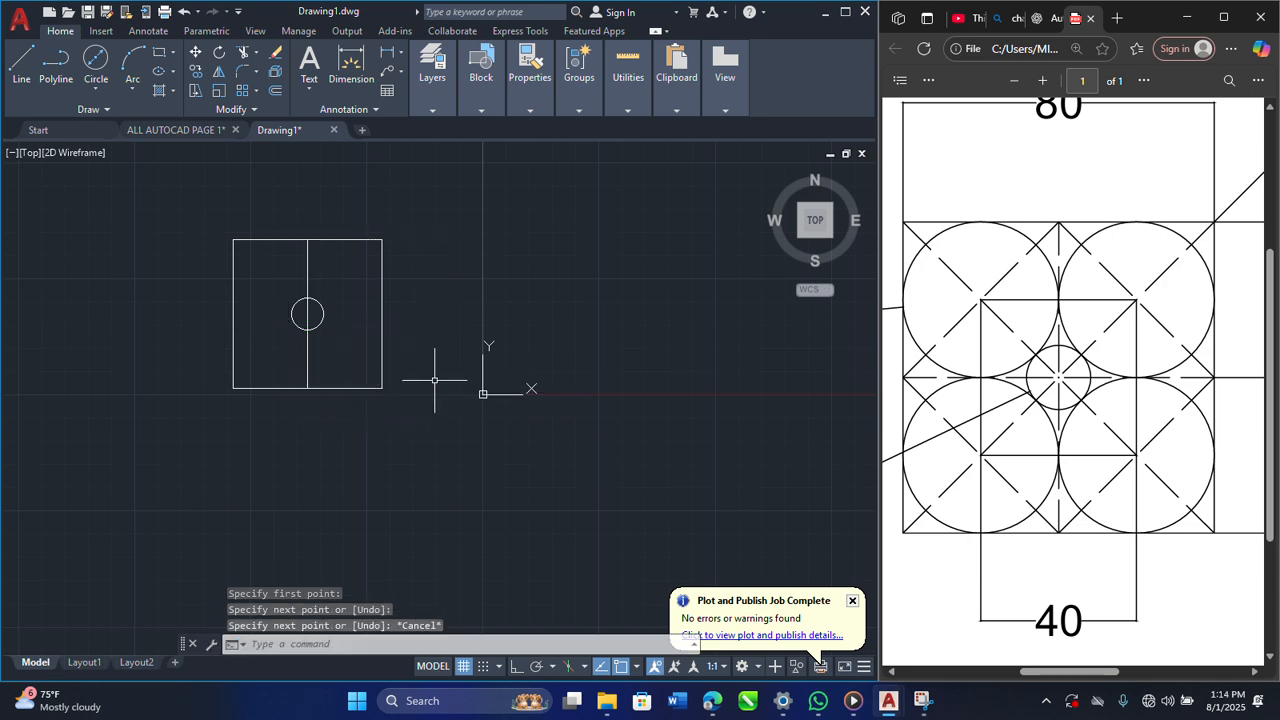
Step: Delete the vertical line running through the centre circle
scroll(306, 277, "up", 6)
left_click(309, 272)
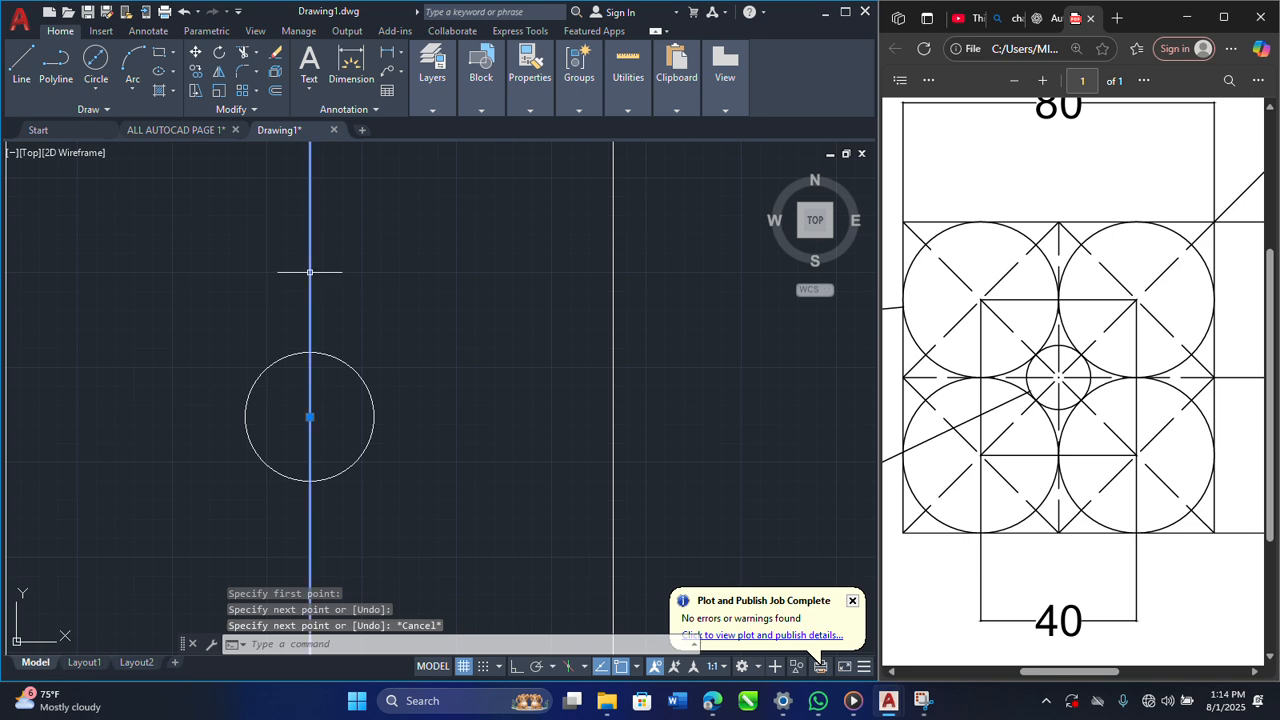
key("Delete")
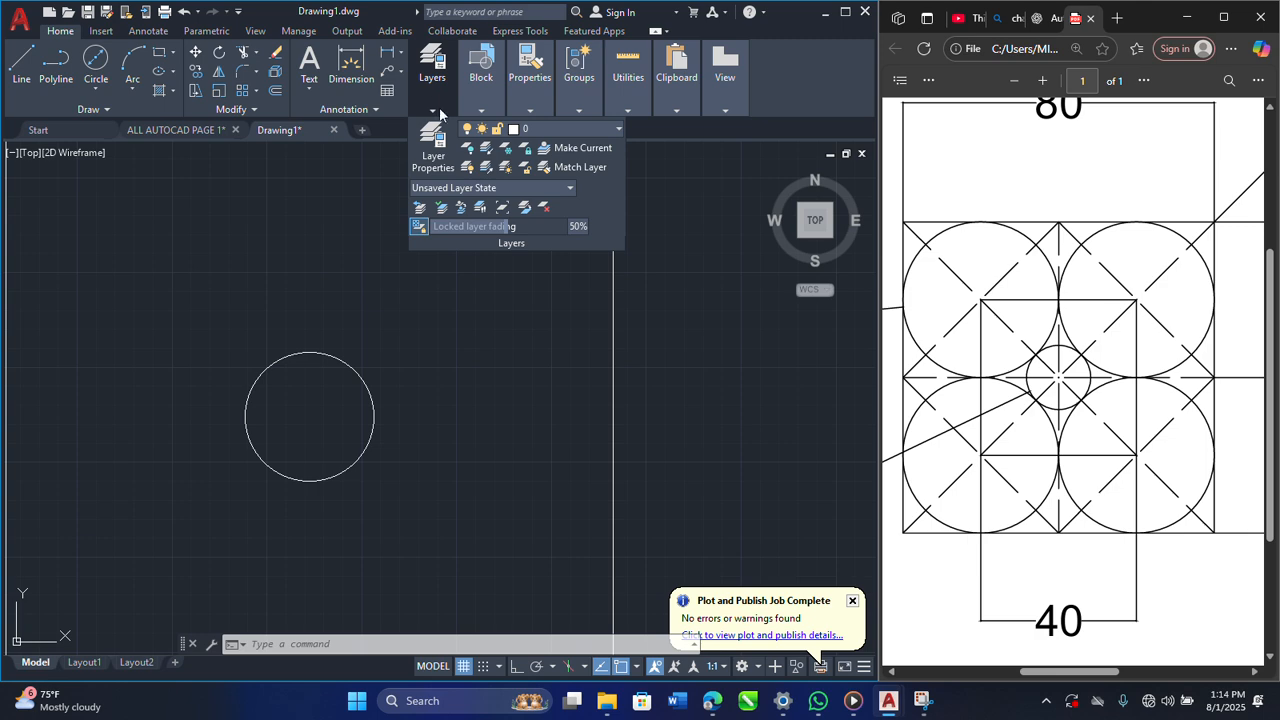
Step: Make Dash the current layer
left_click(575, 132)
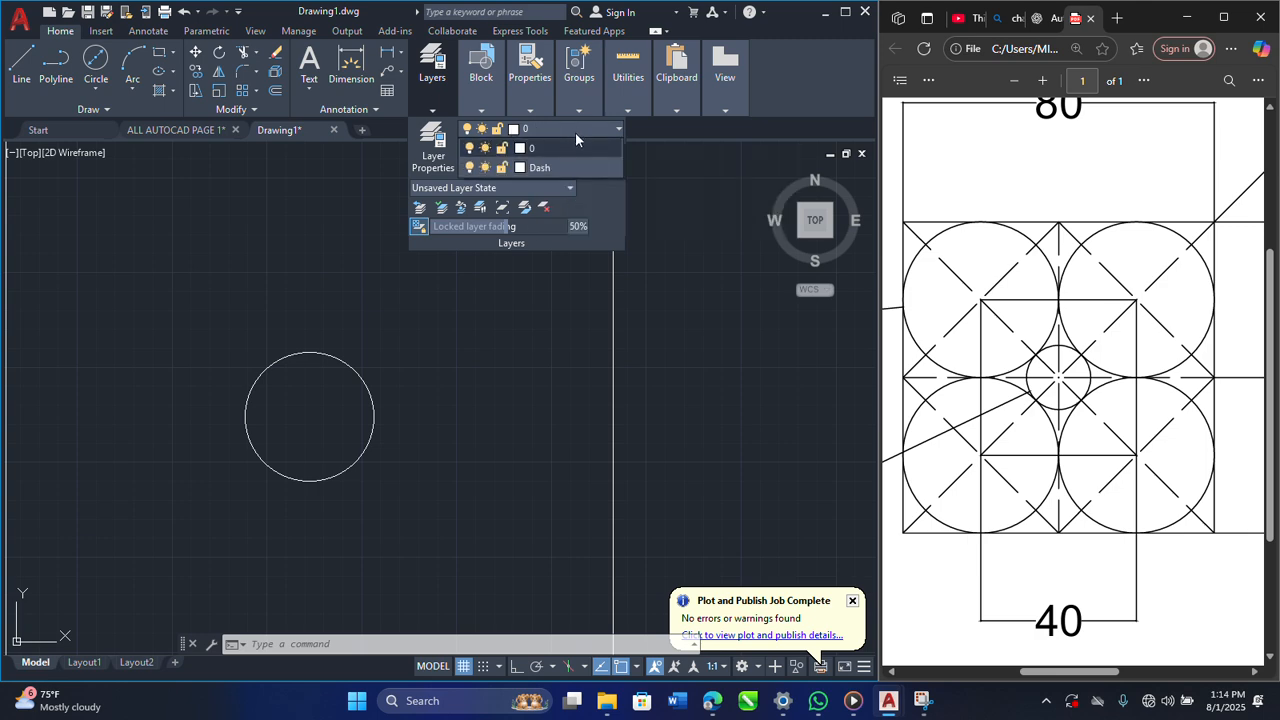
left_click(560, 168)
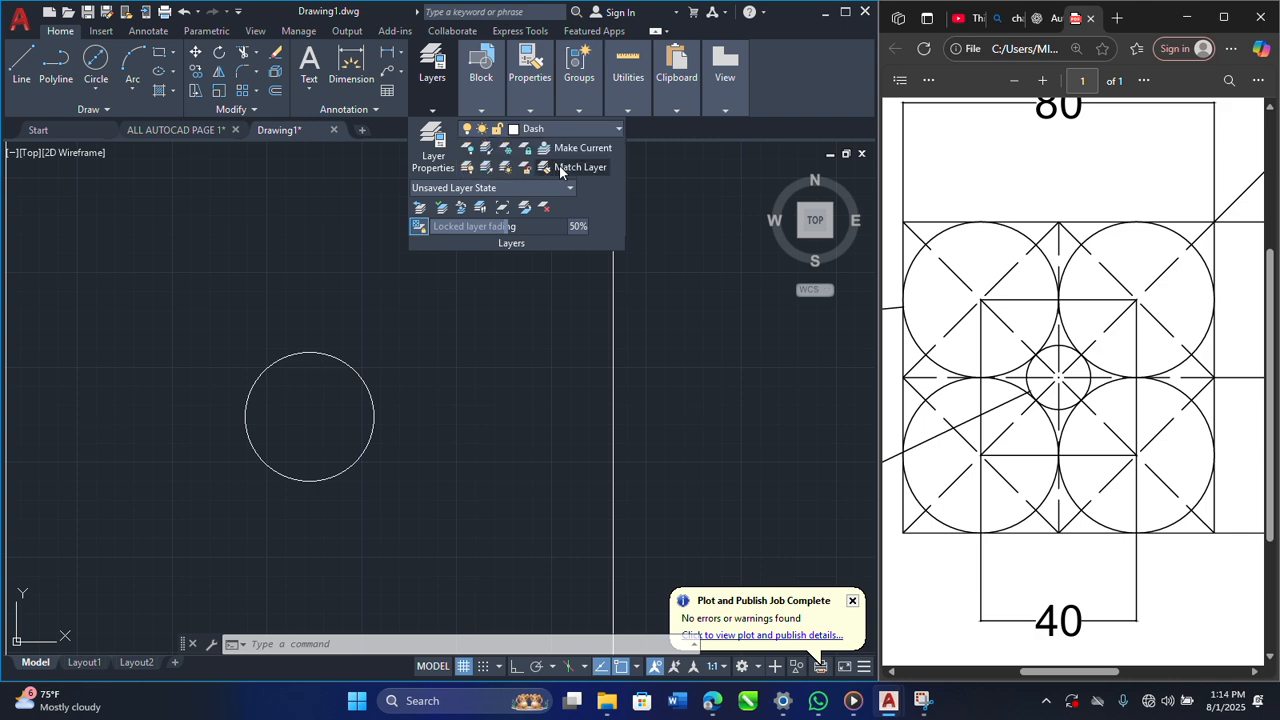
left_click(686, 308)
scroll(665, 335, "down", 5)
left_click(232, 206)
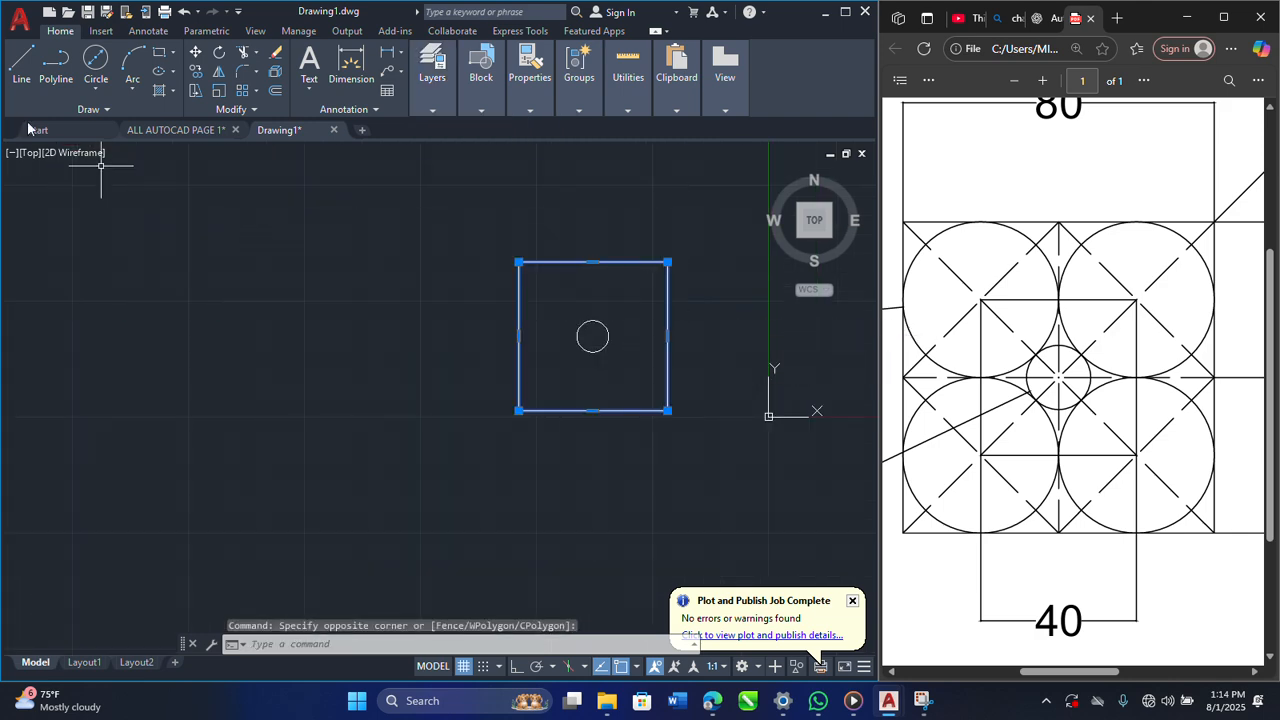
key("Escape")
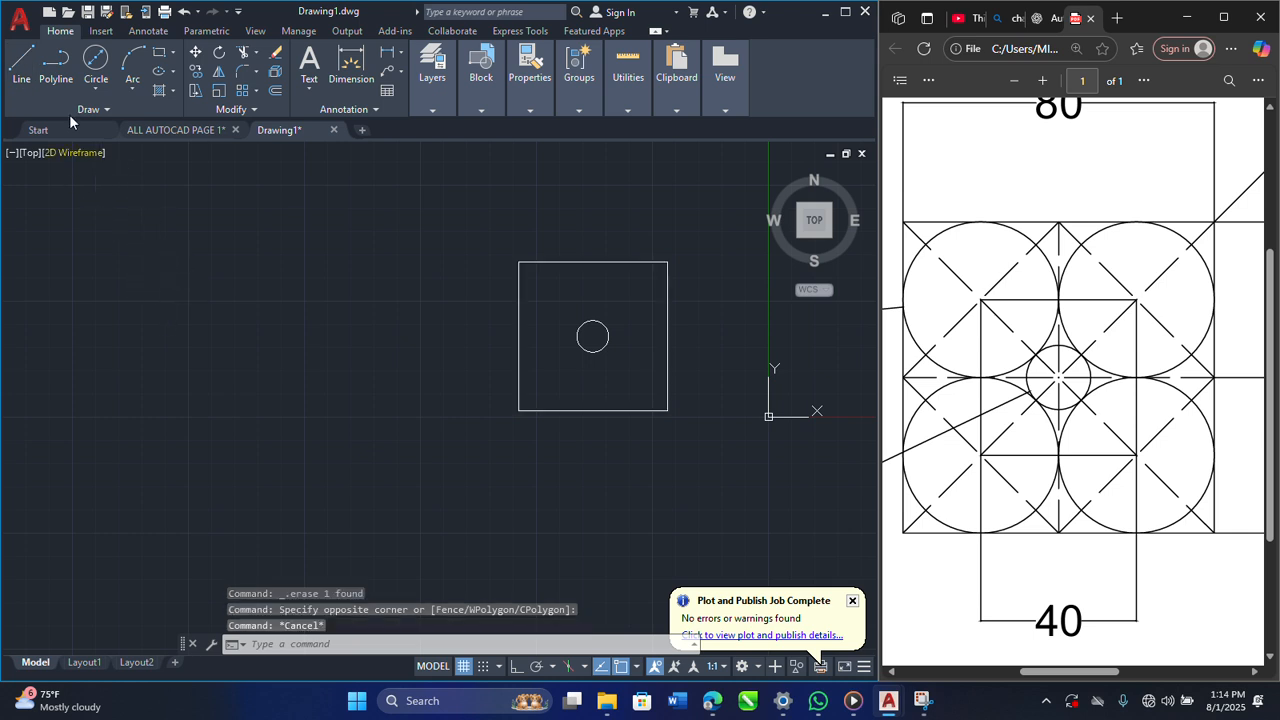
Step: Draw dashed vertical and horizontal centre lines joining the midpoints of the square's opposite edges
left_click(22, 62)
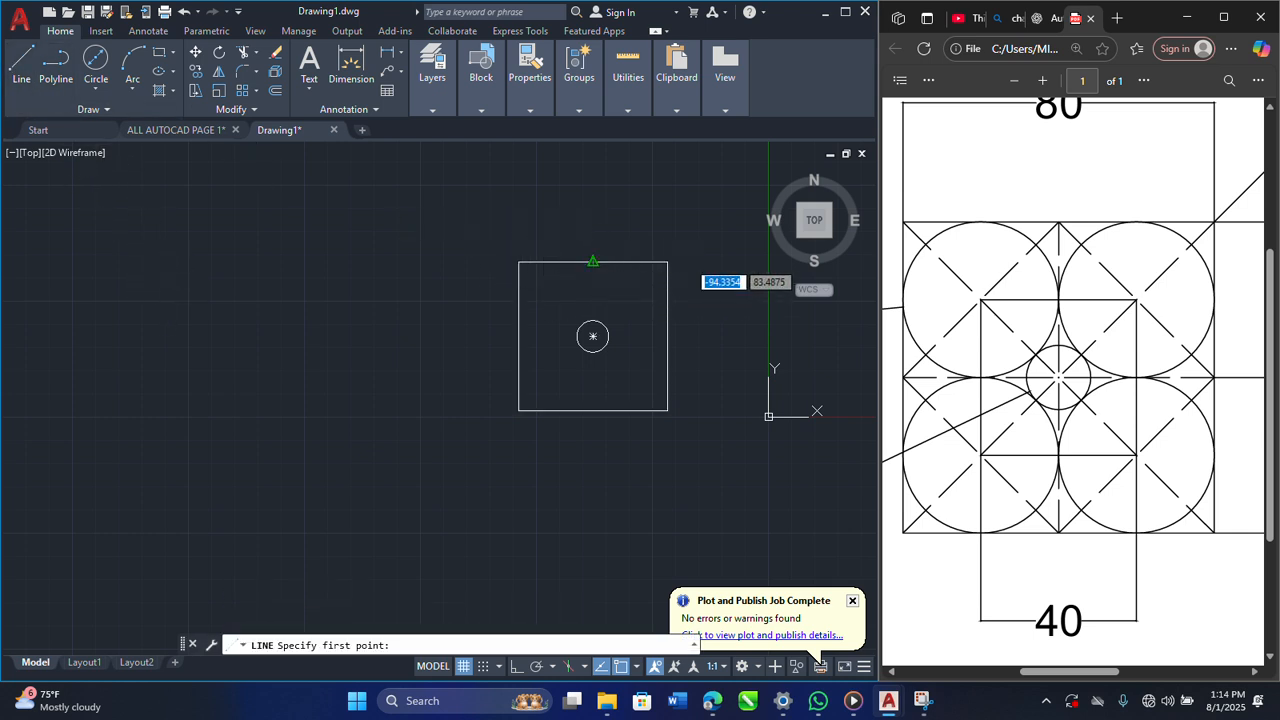
left_click(593, 262)
left_click(593, 418)
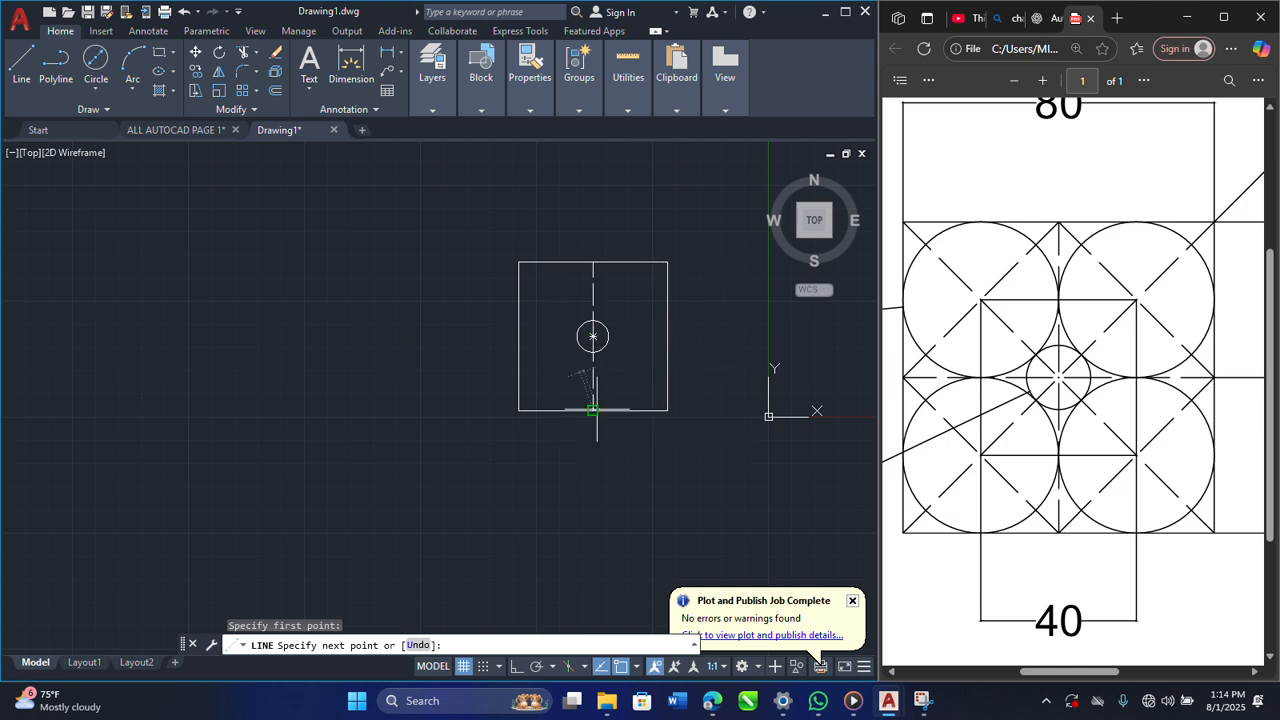
key("Escape")
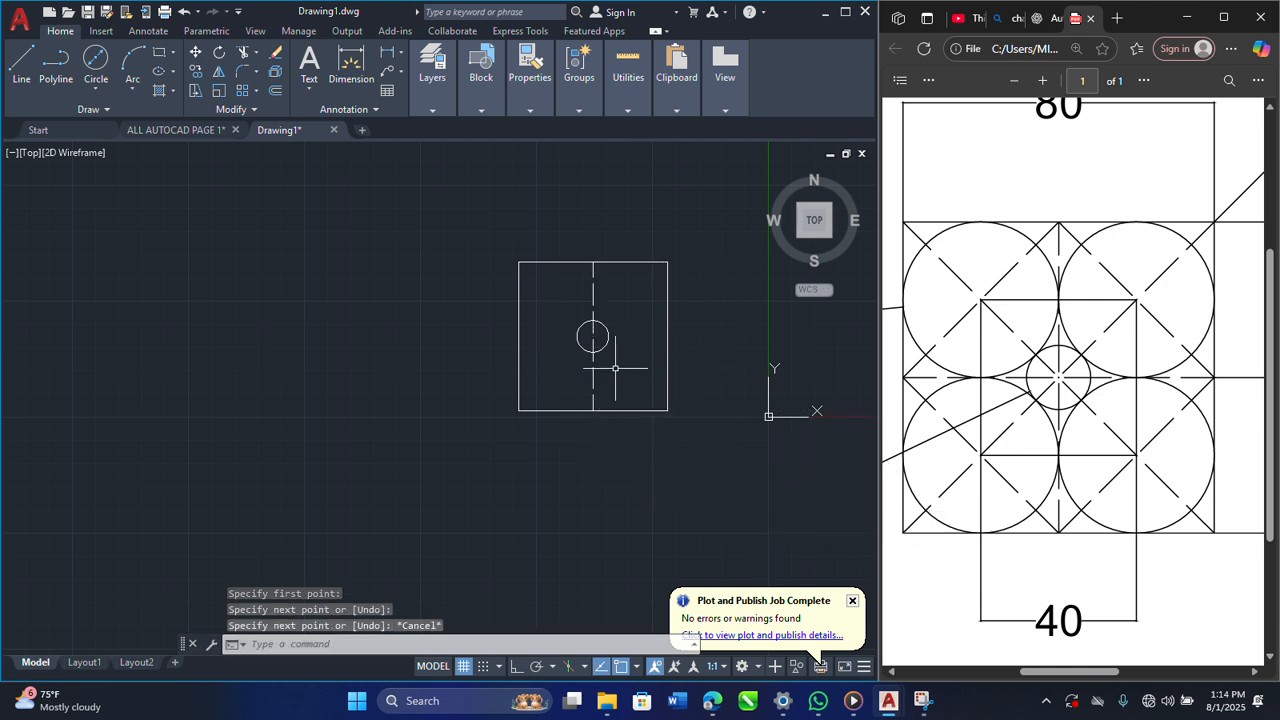
key("space")
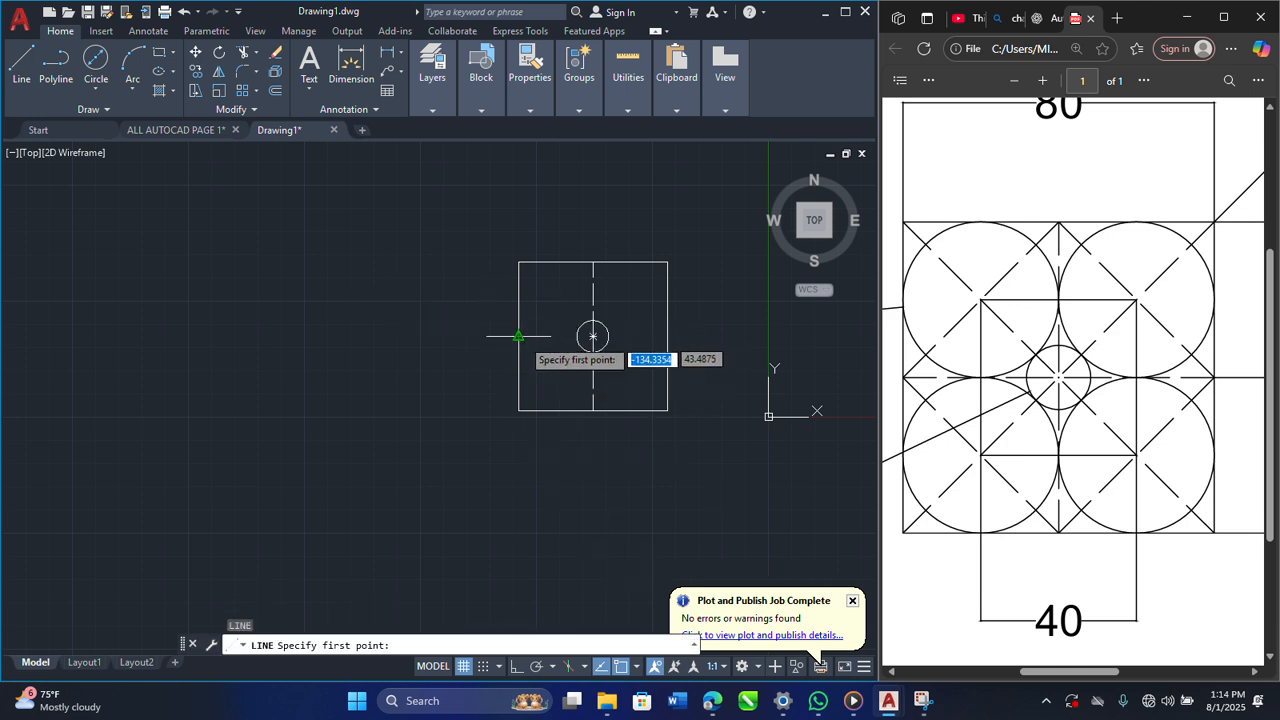
left_click(518, 336)
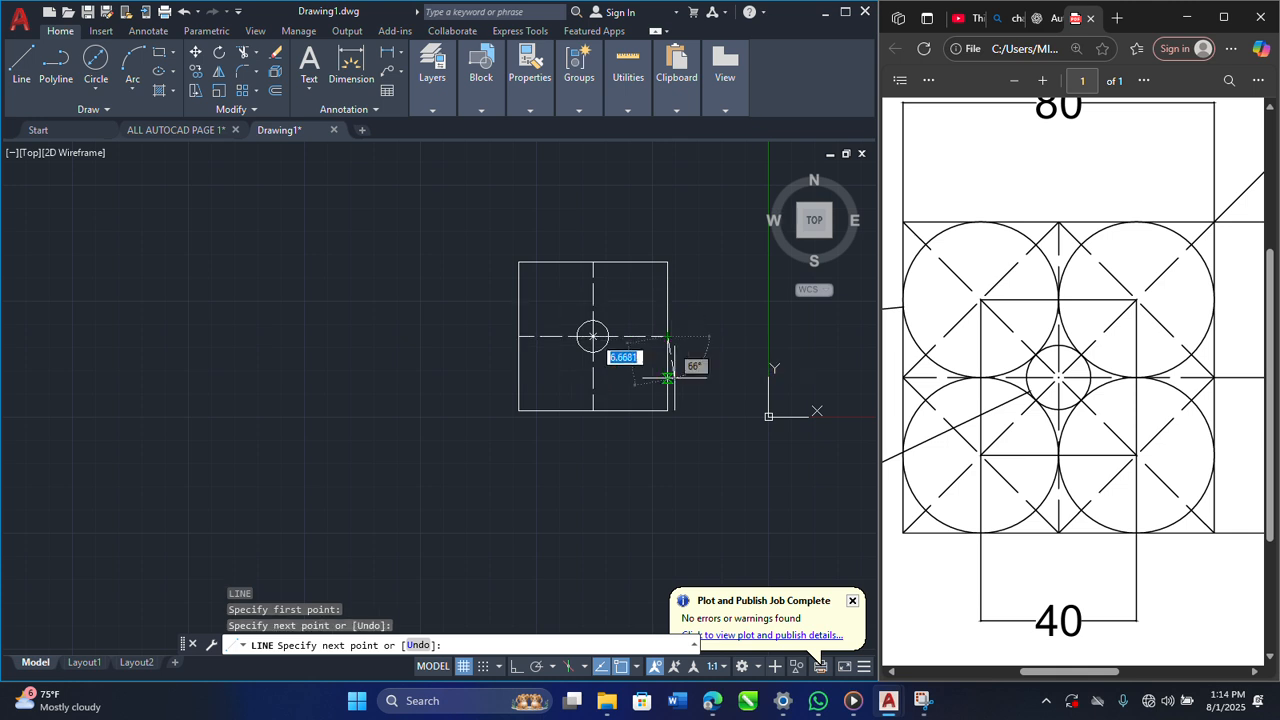
key("Escape")
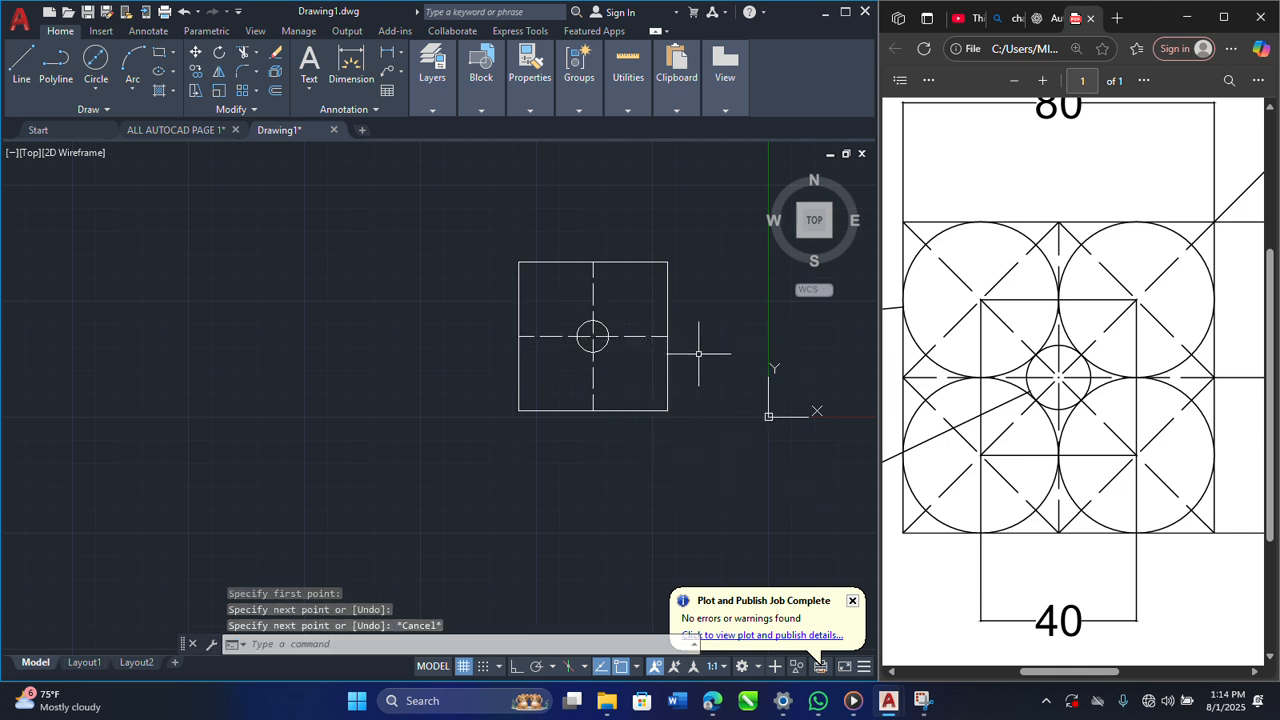
Step: Draw both dashed diagonals of the square from corner to opposite corner
key("Return")
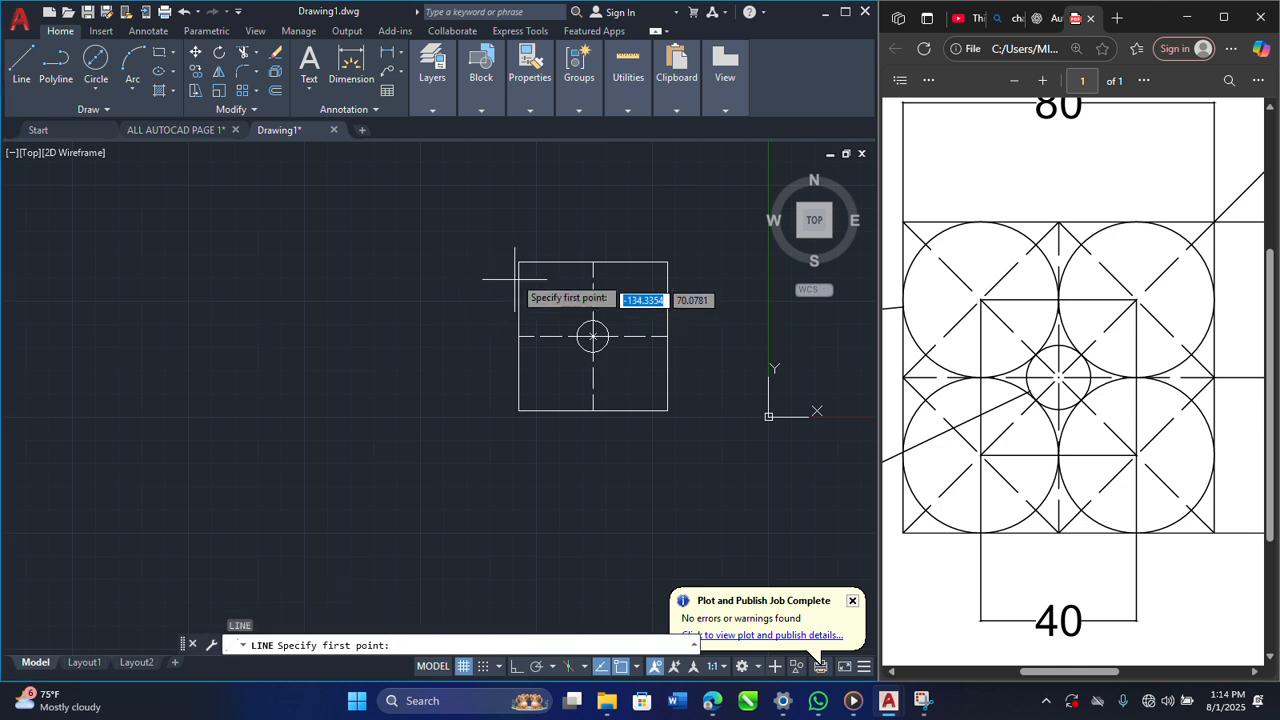
left_click(518, 262)
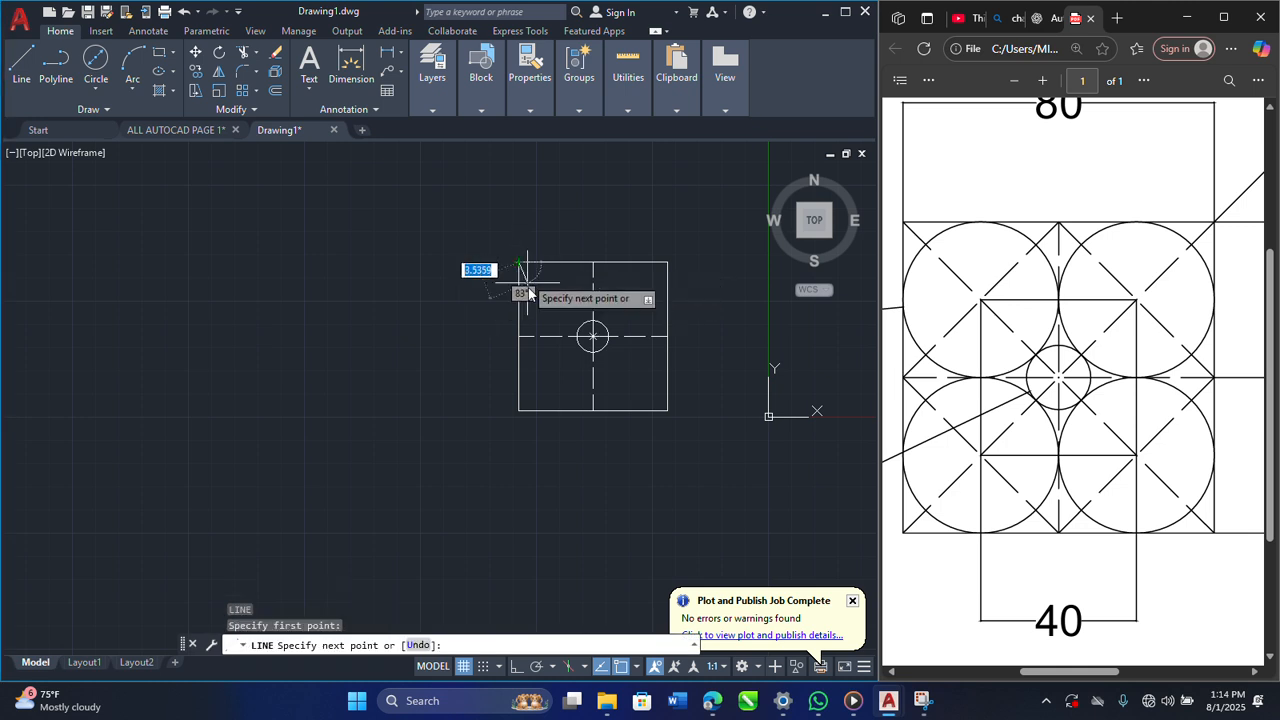
left_click(668, 410)
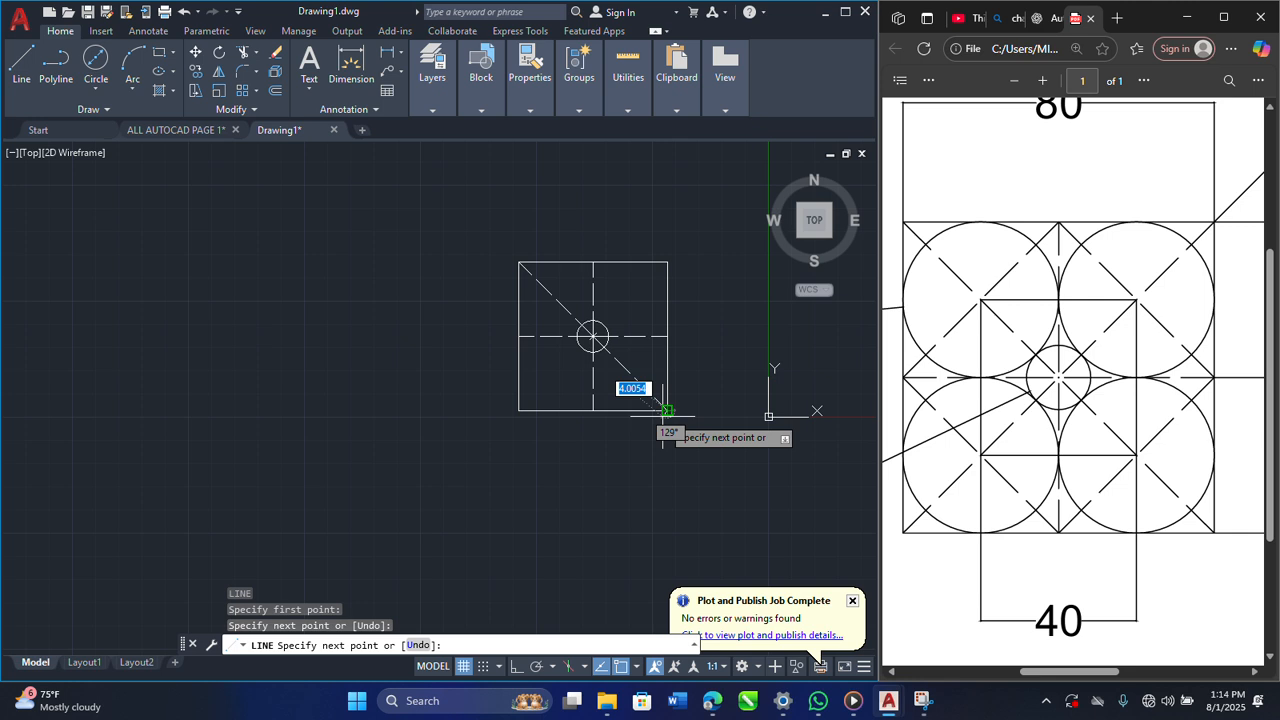
key("Escape")
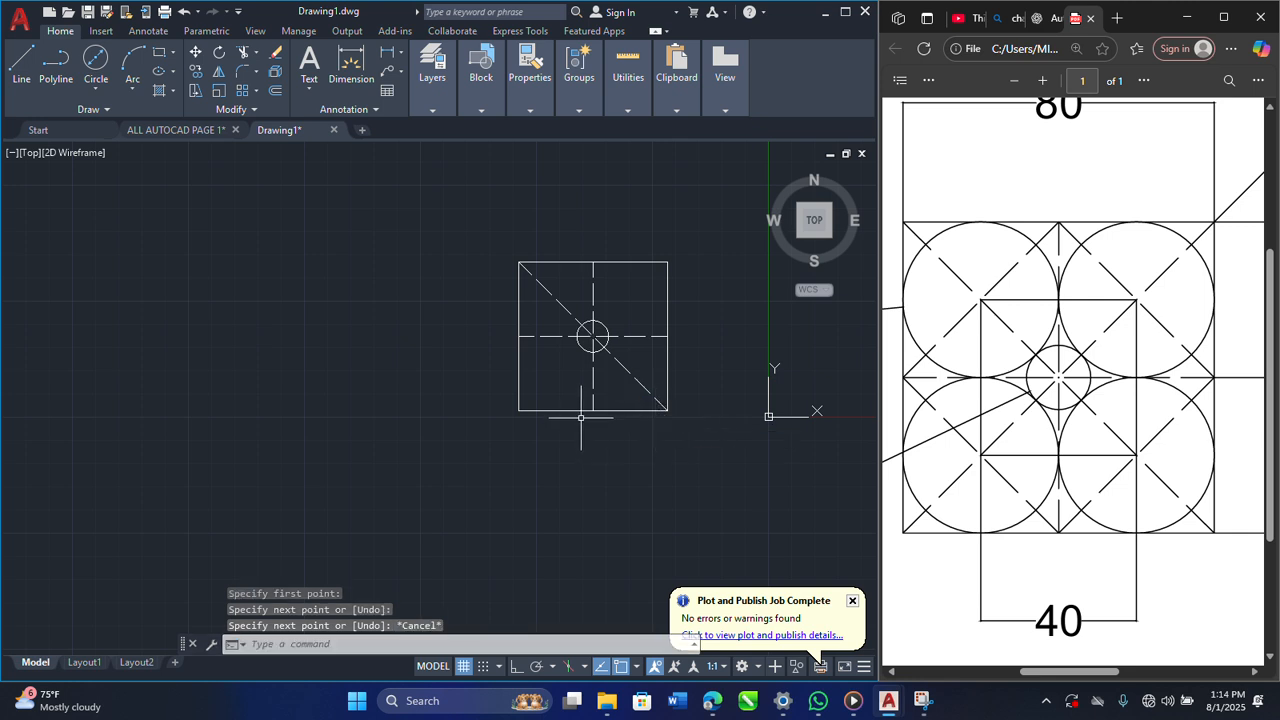
key("Return")
left_click(668, 262)
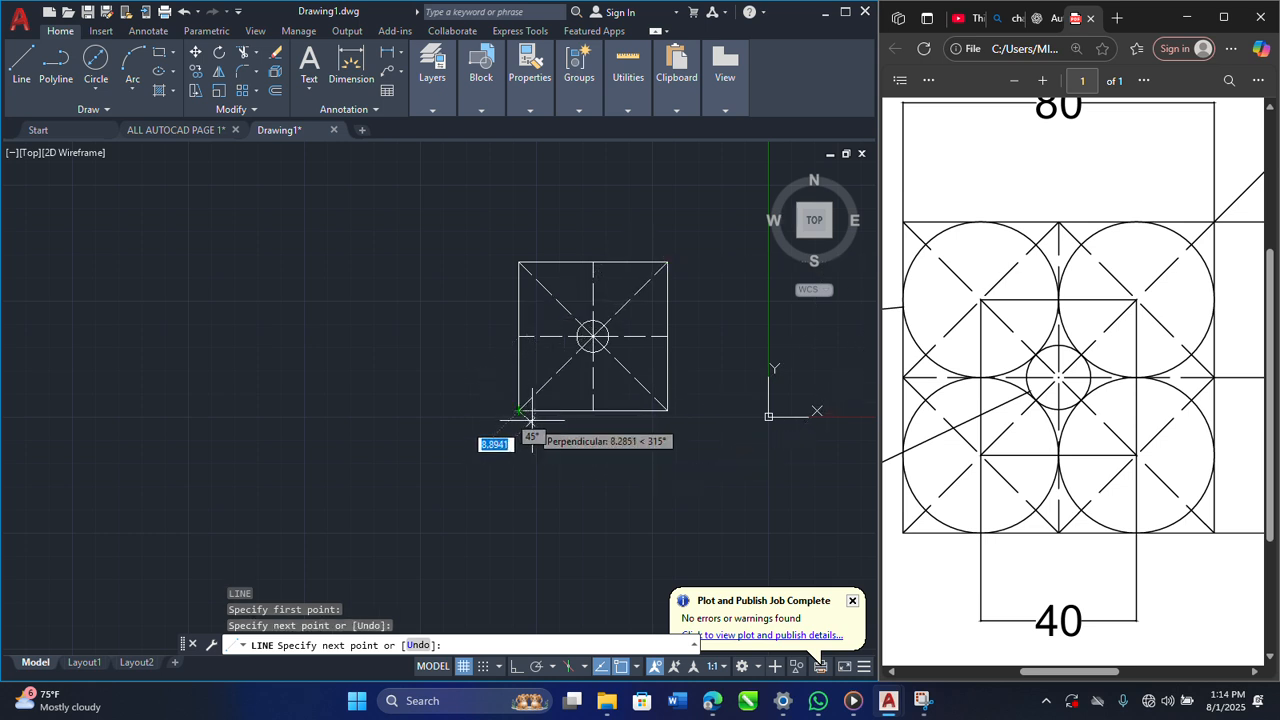
key("Escape")
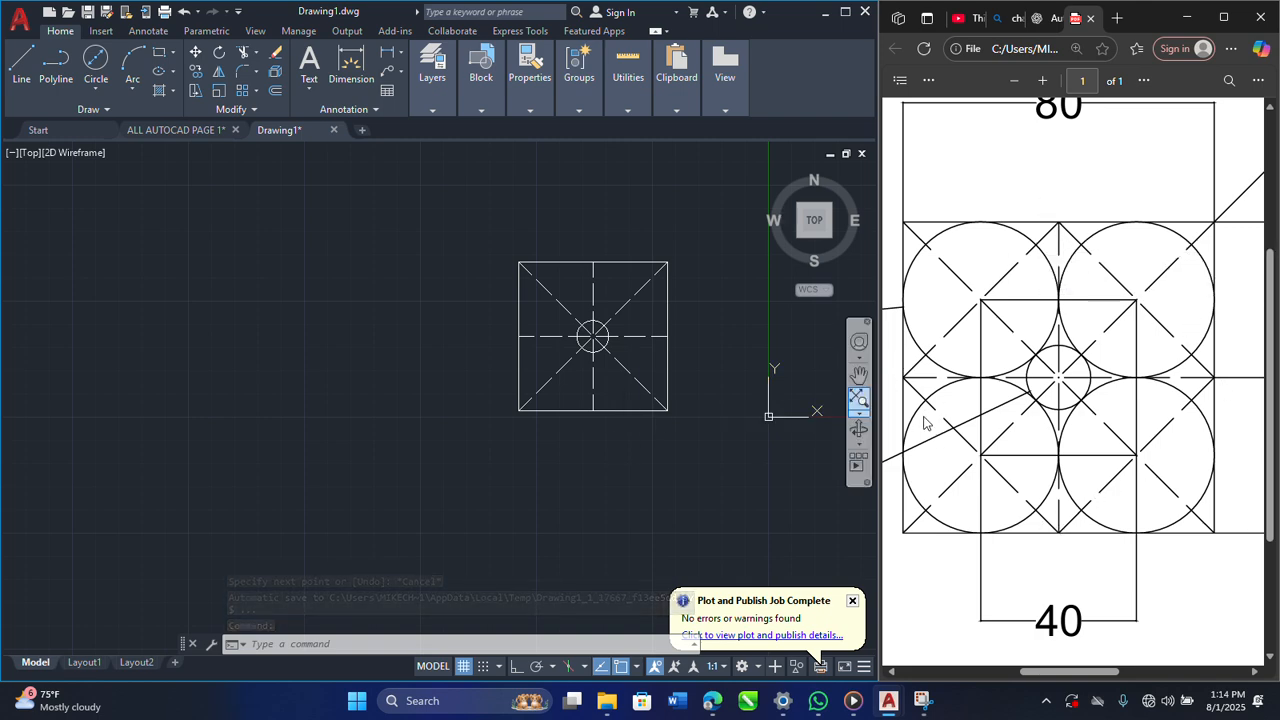
Step: Draw a dashed diamond as one polyline through the midpoints of the square's four edges, ending at its starting point
left_click(50, 75)
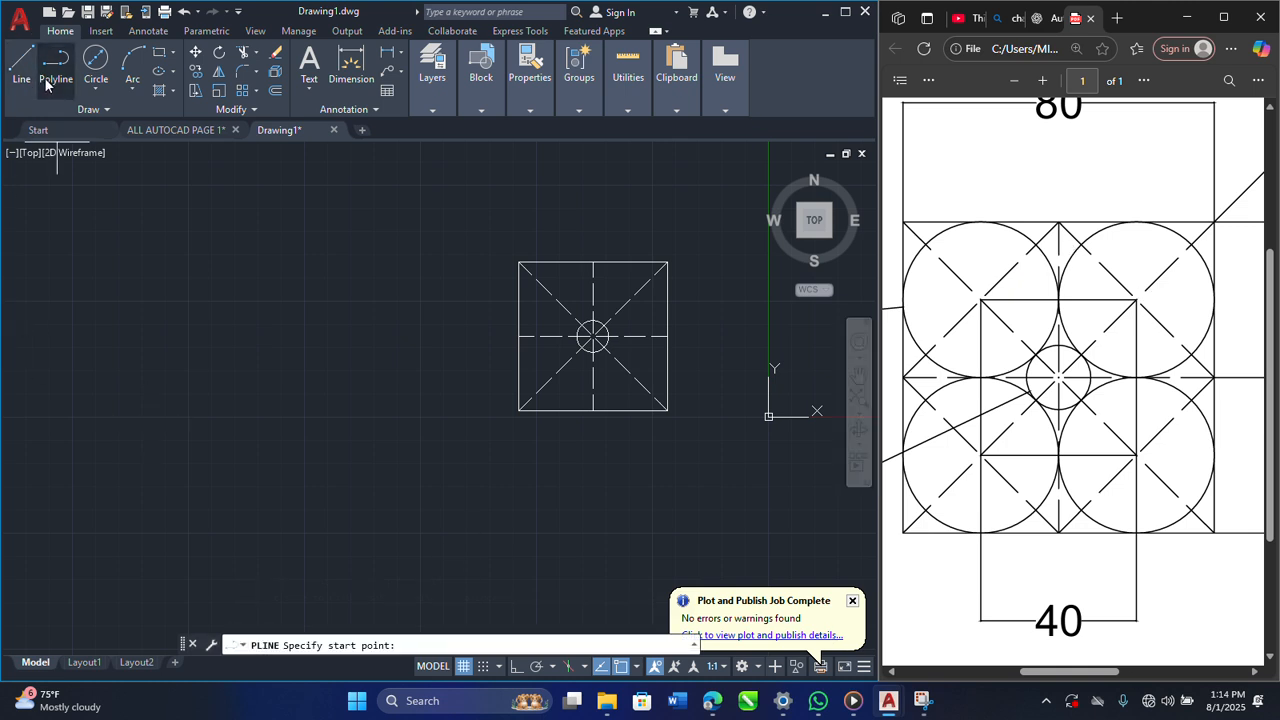
left_click(518, 336)
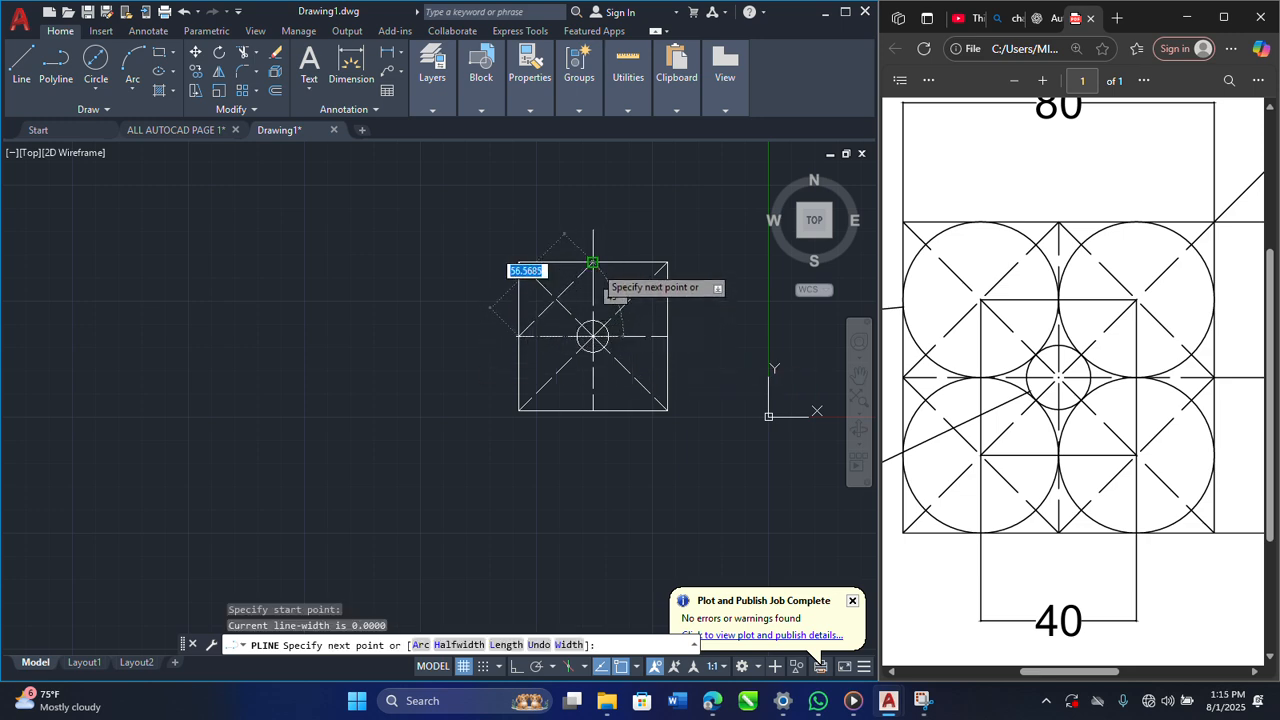
left_click(593, 262)
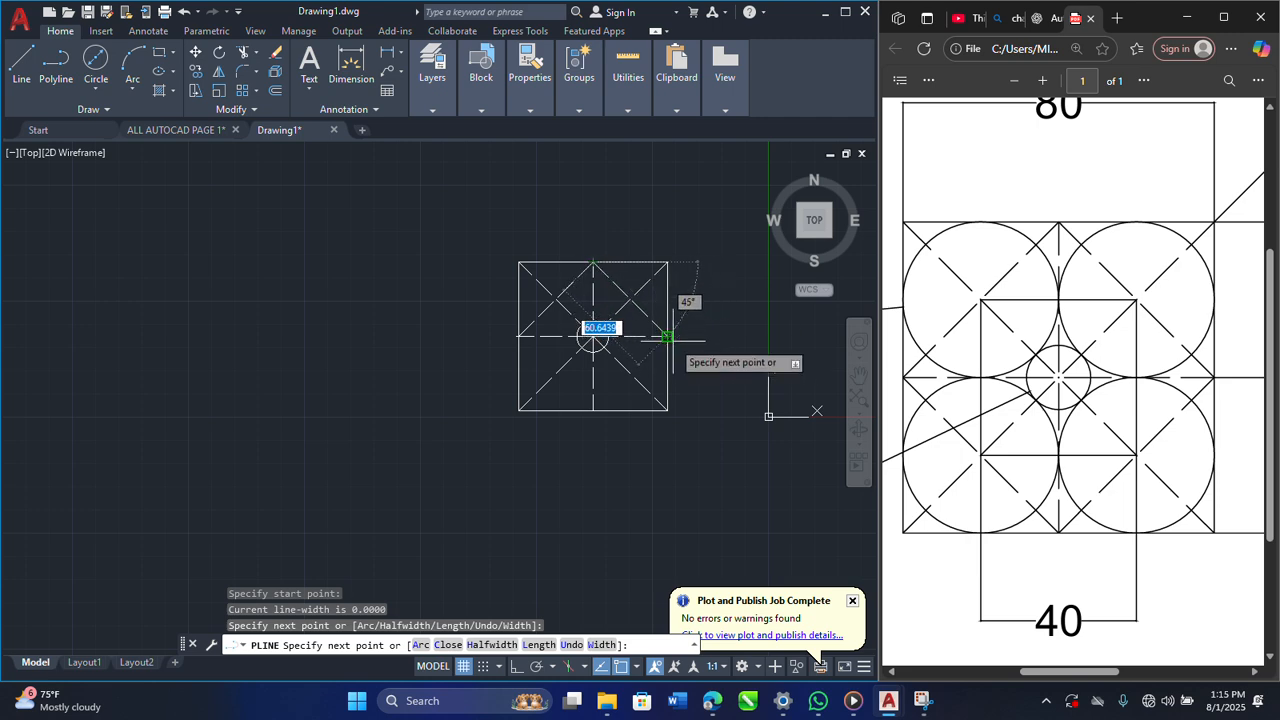
left_click(668, 336)
left_click(593, 410)
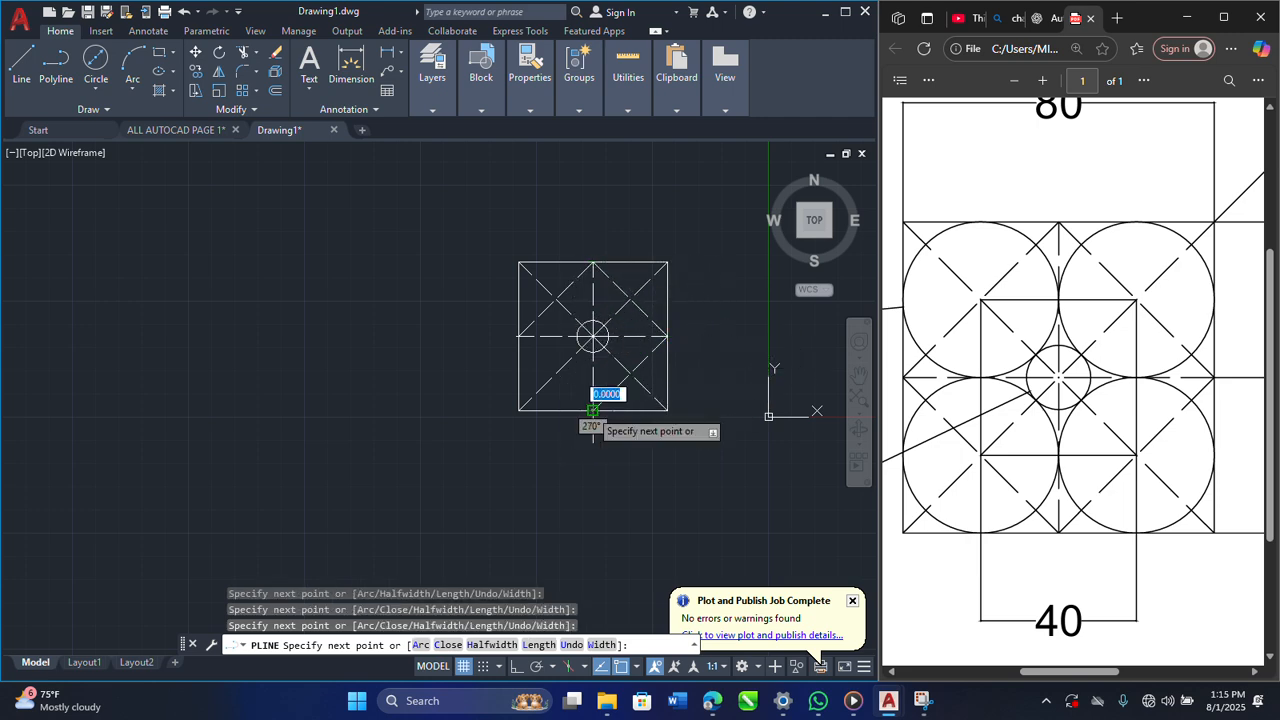
left_click(519, 336)
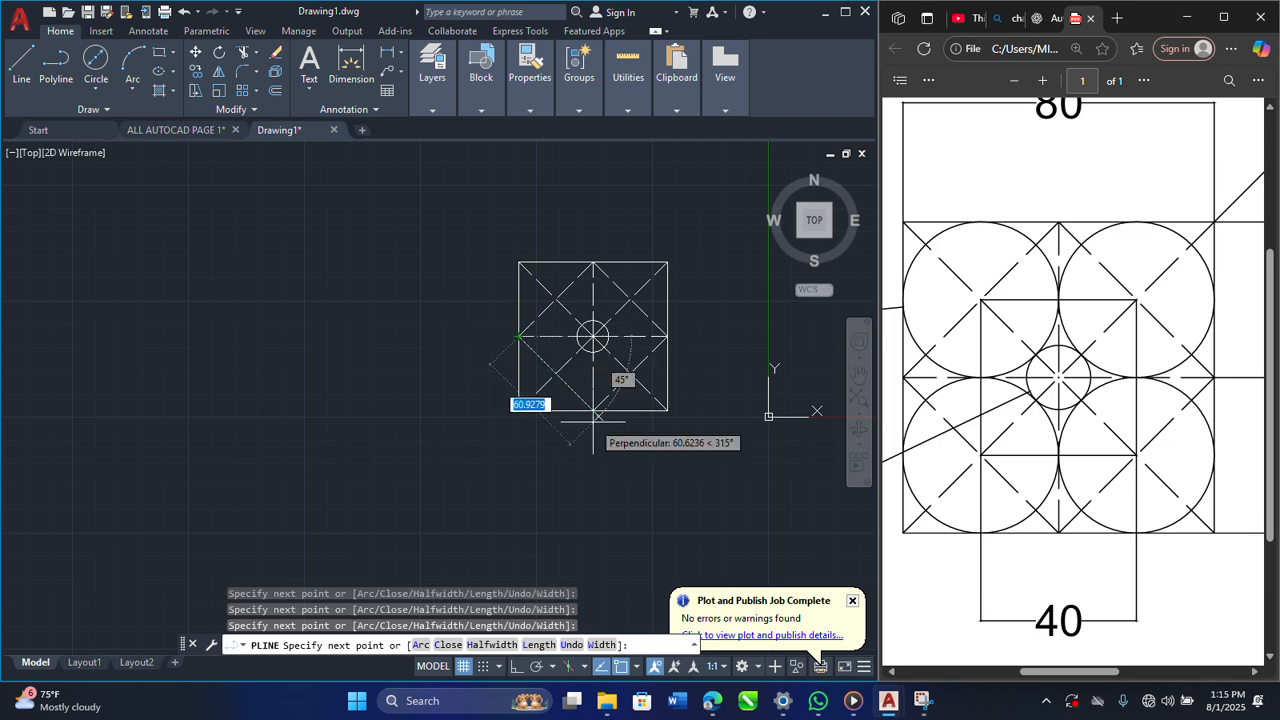
key("Escape")
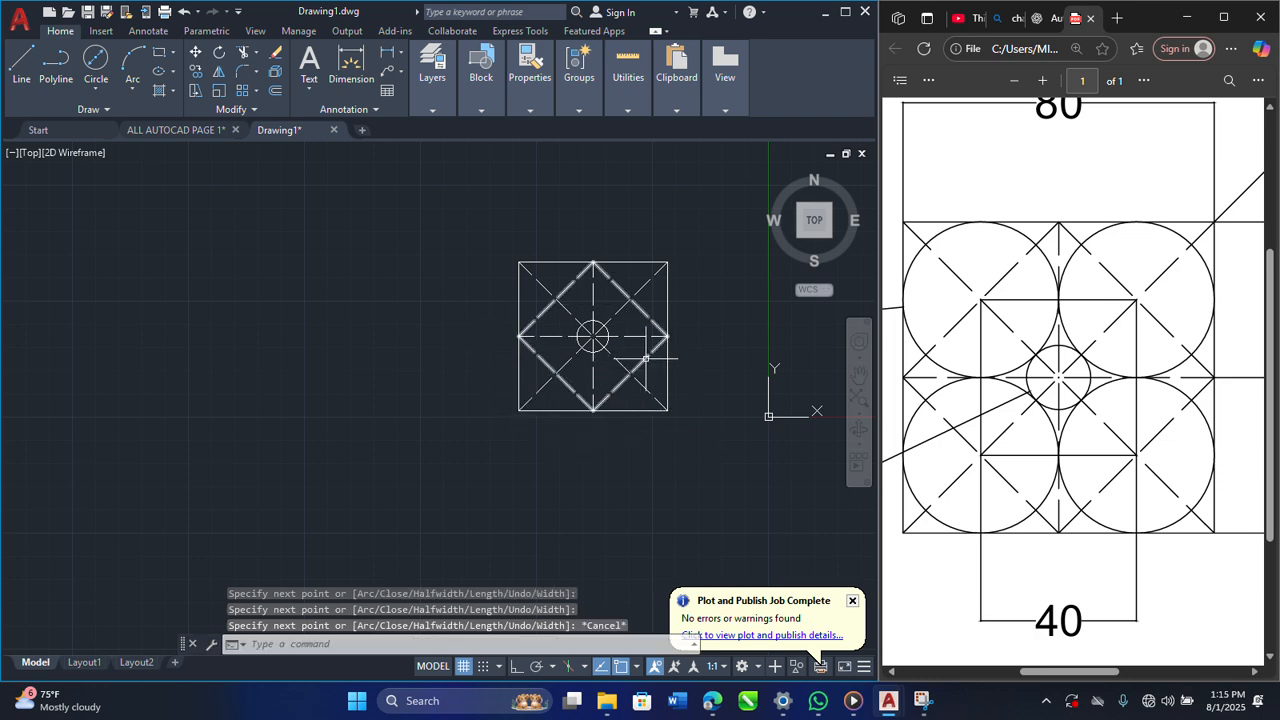
scroll(644, 392, "up", 4)
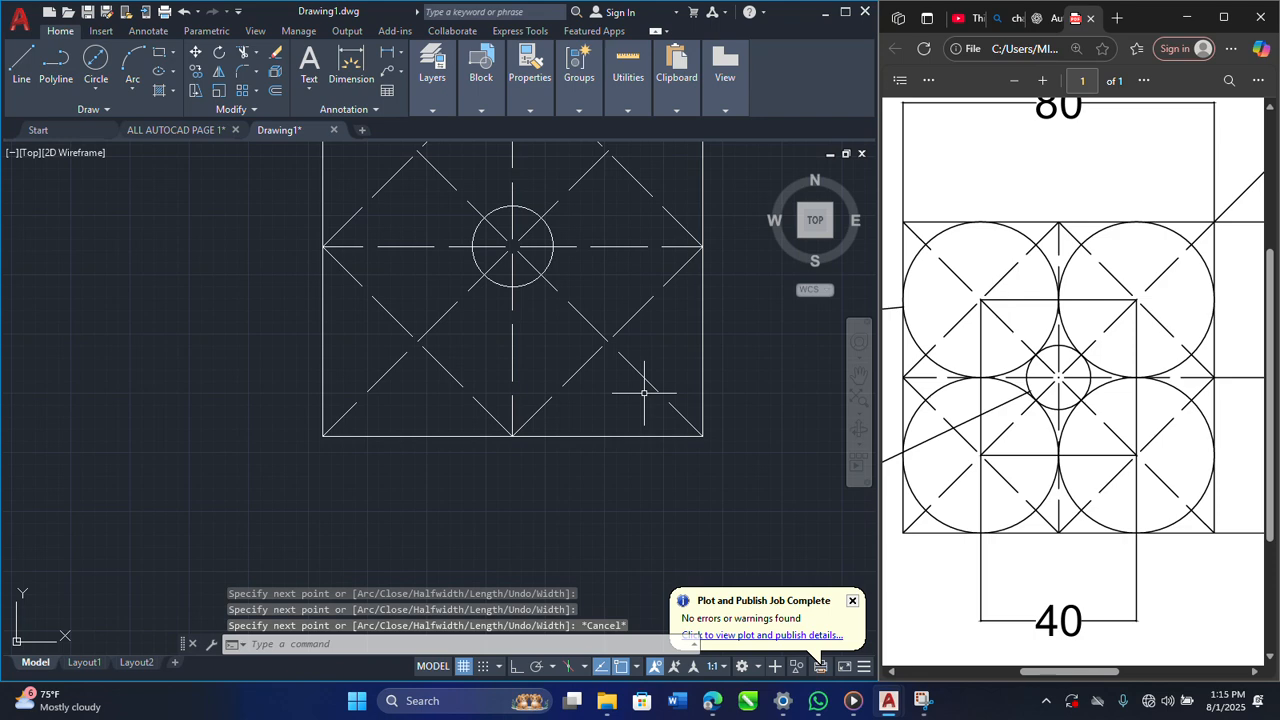
scroll(646, 390, "down", 2)
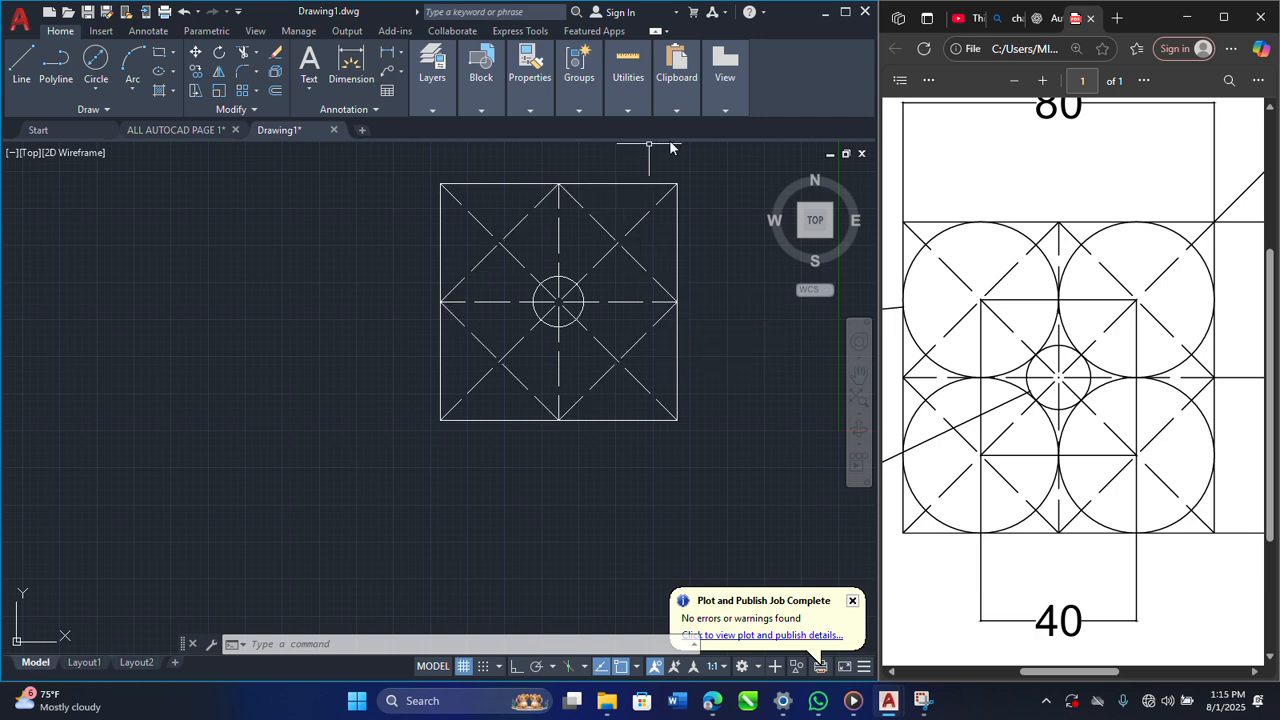
mouse_move(645, 211)
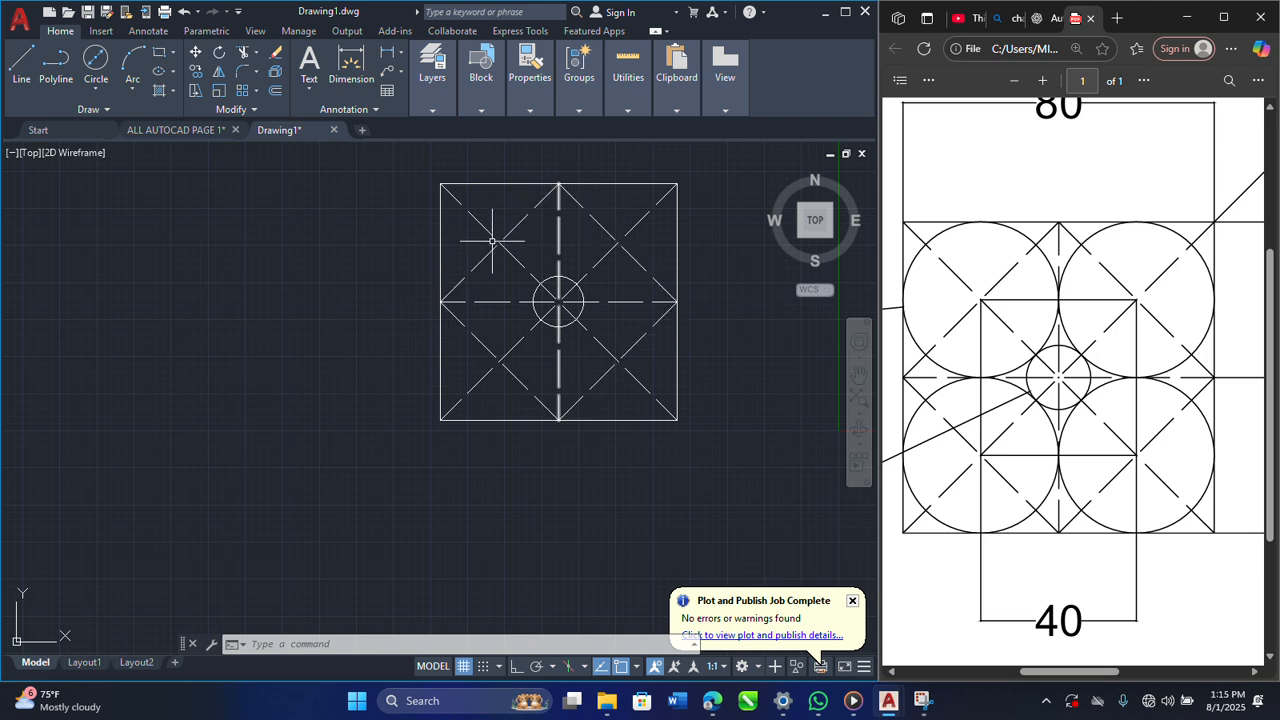
left_click(482, 259)
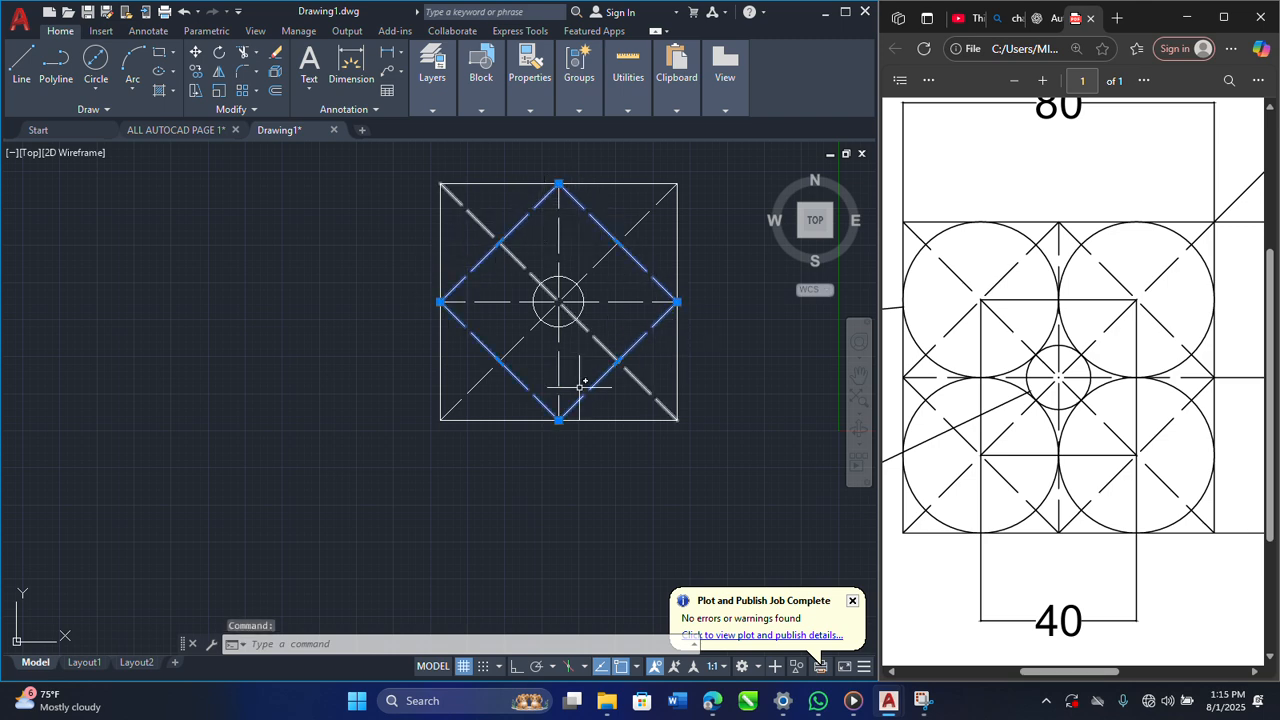
key("Escape")
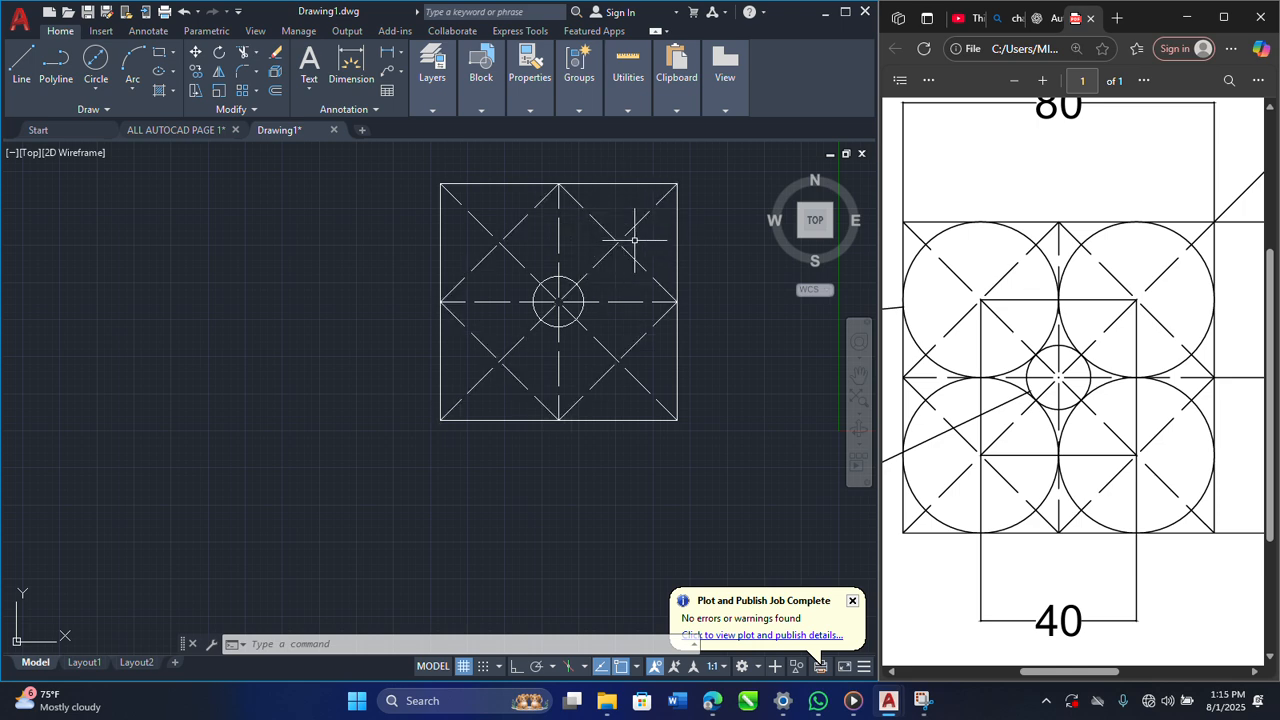
left_click(742, 457)
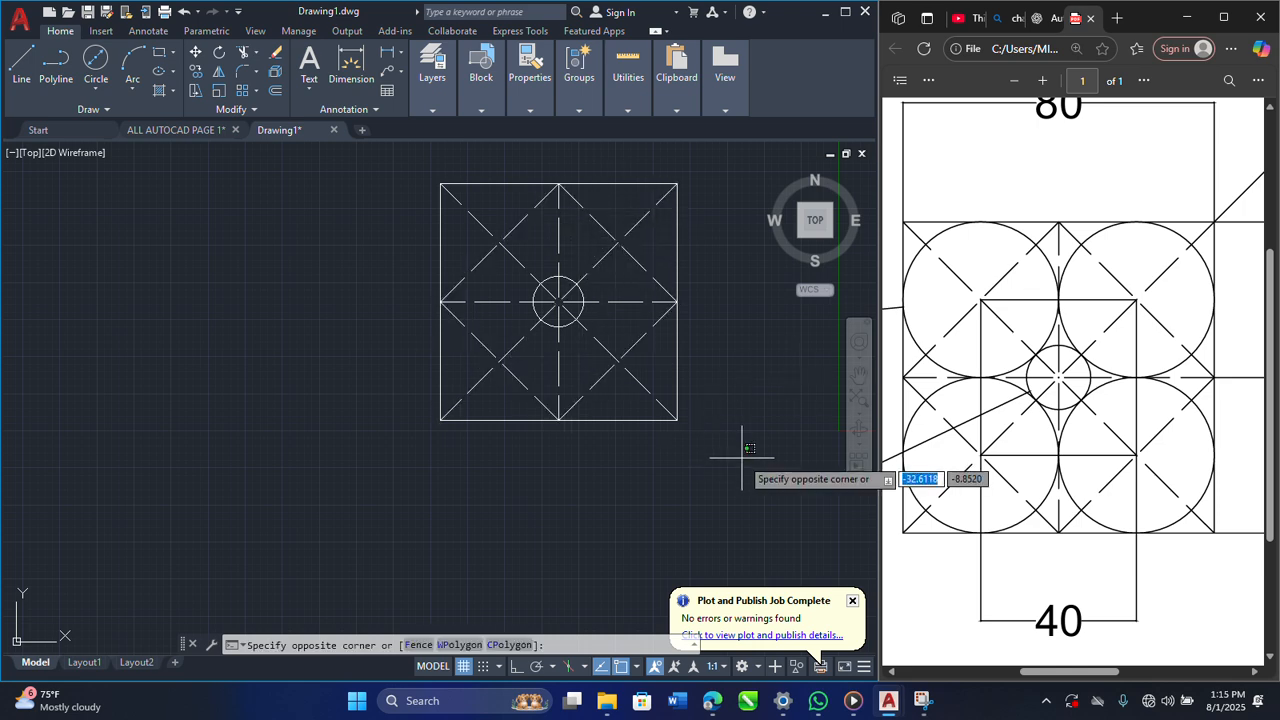
left_click(742, 457)
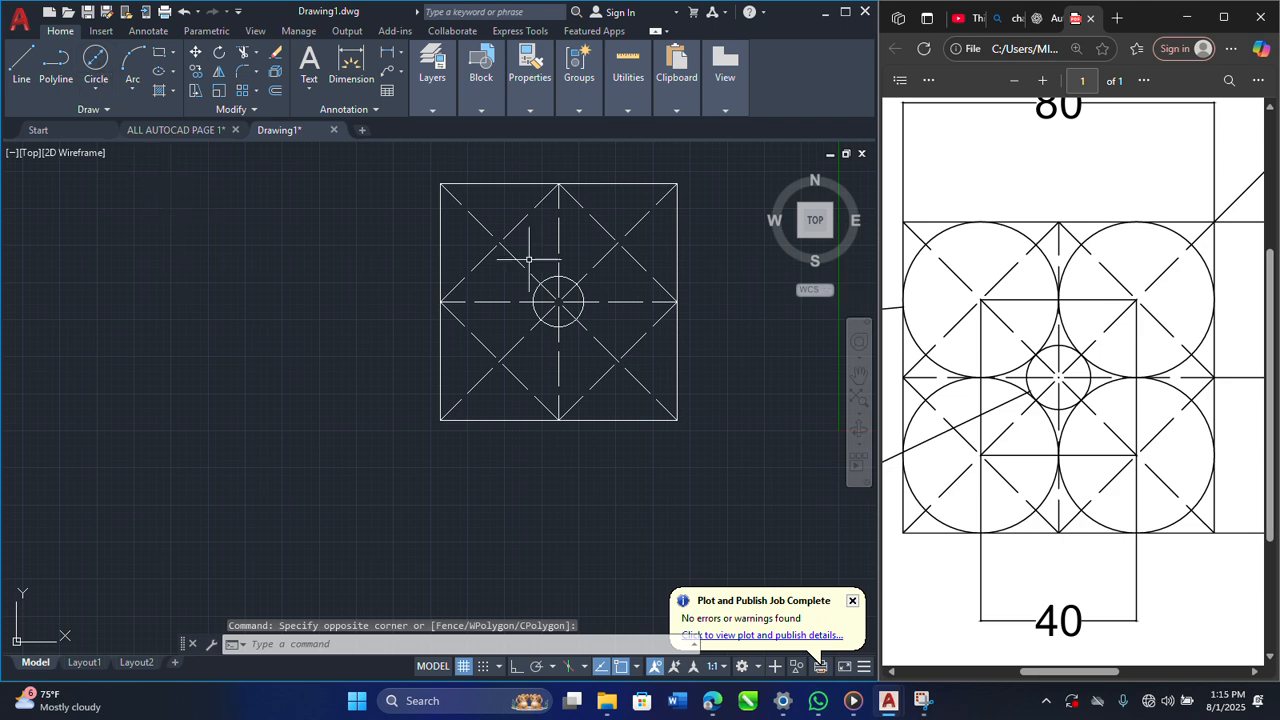
left_click(96, 88)
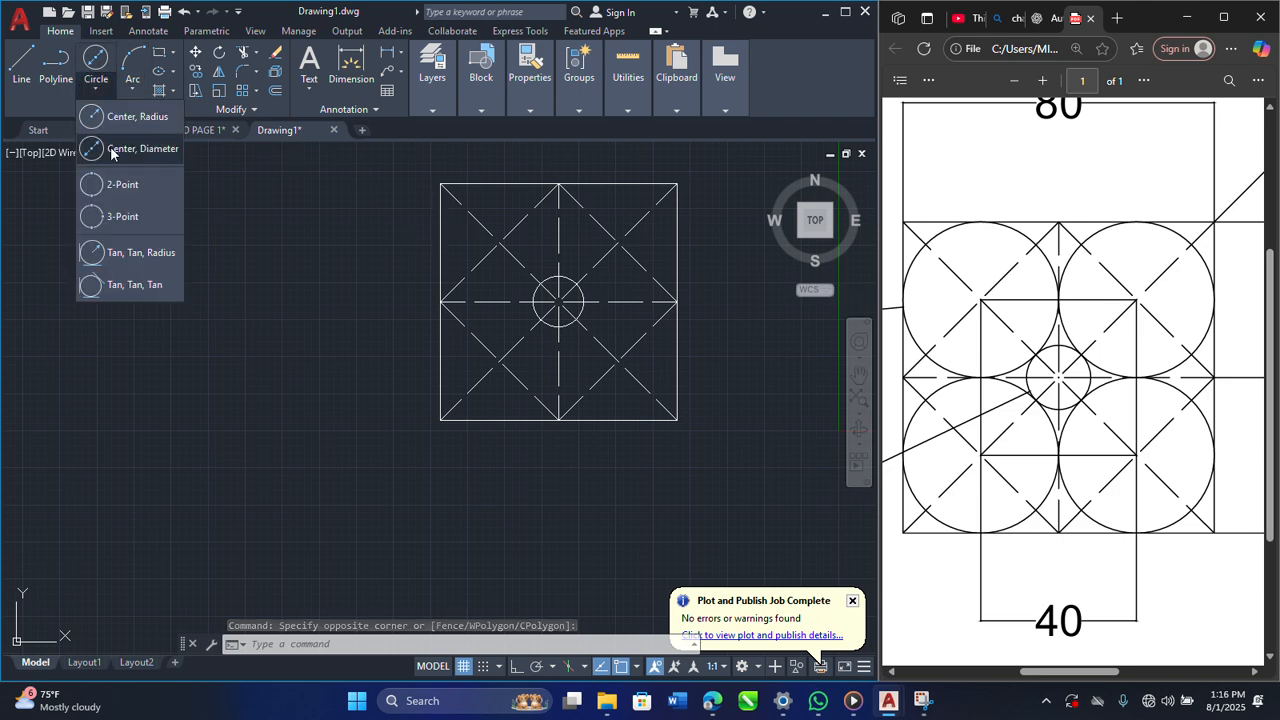
left_click(112, 150)
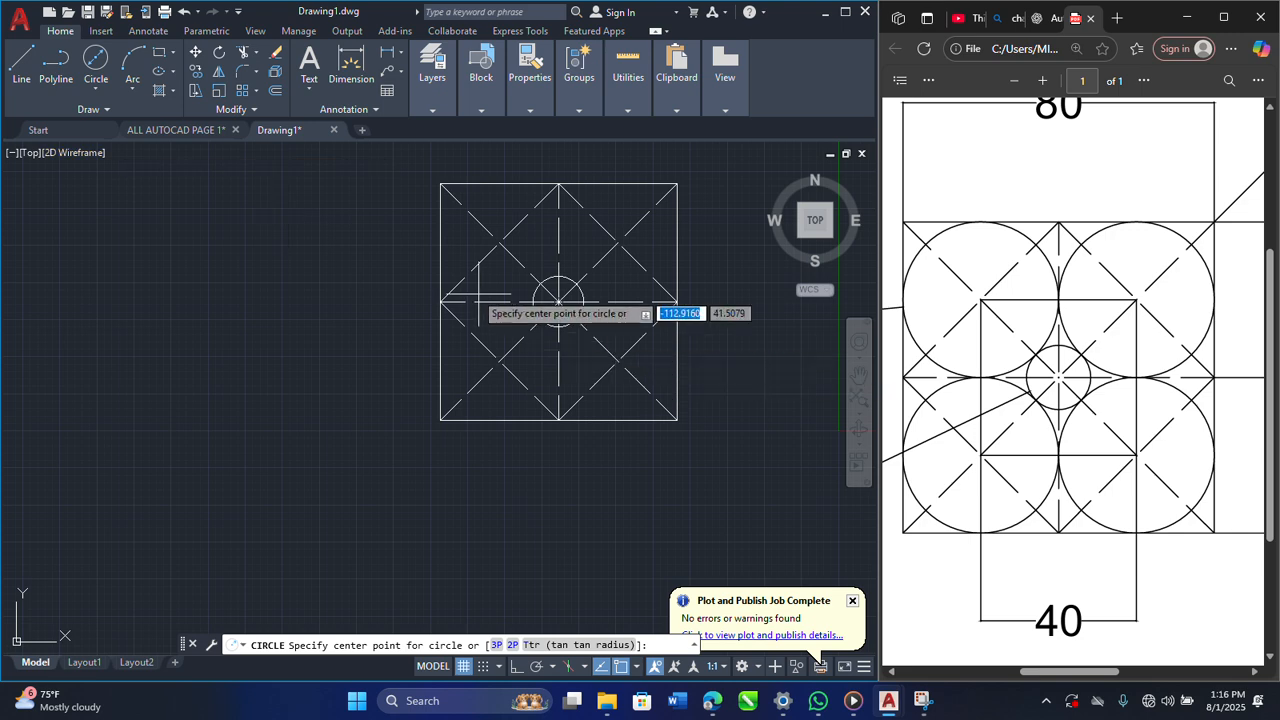
left_click(499, 241)
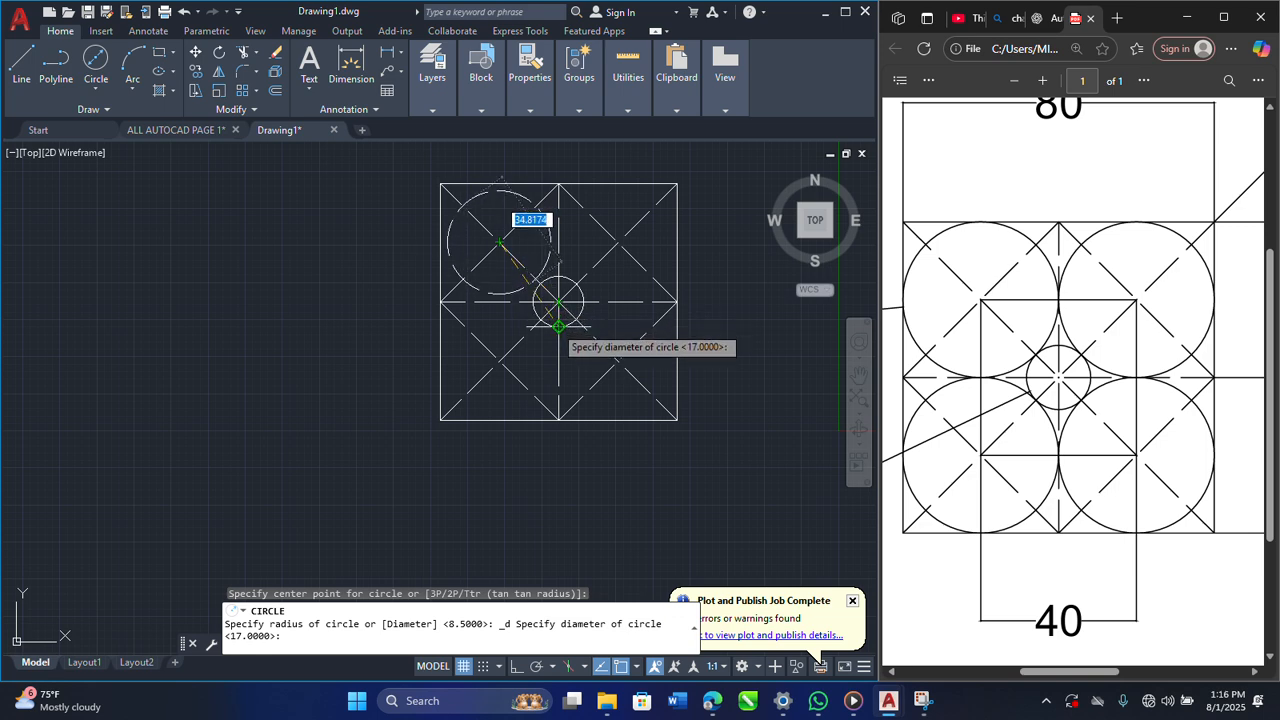
key("Escape")
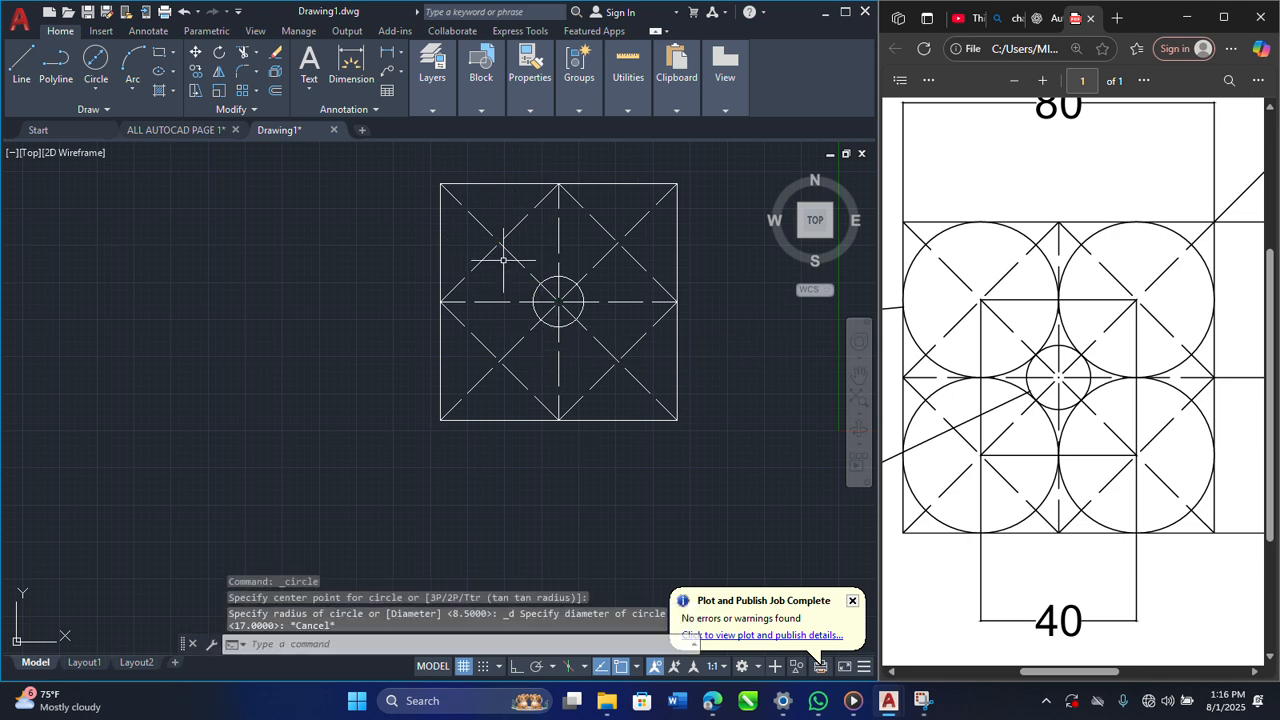
Step: Make layer 0 the current layer
left_click(432, 112)
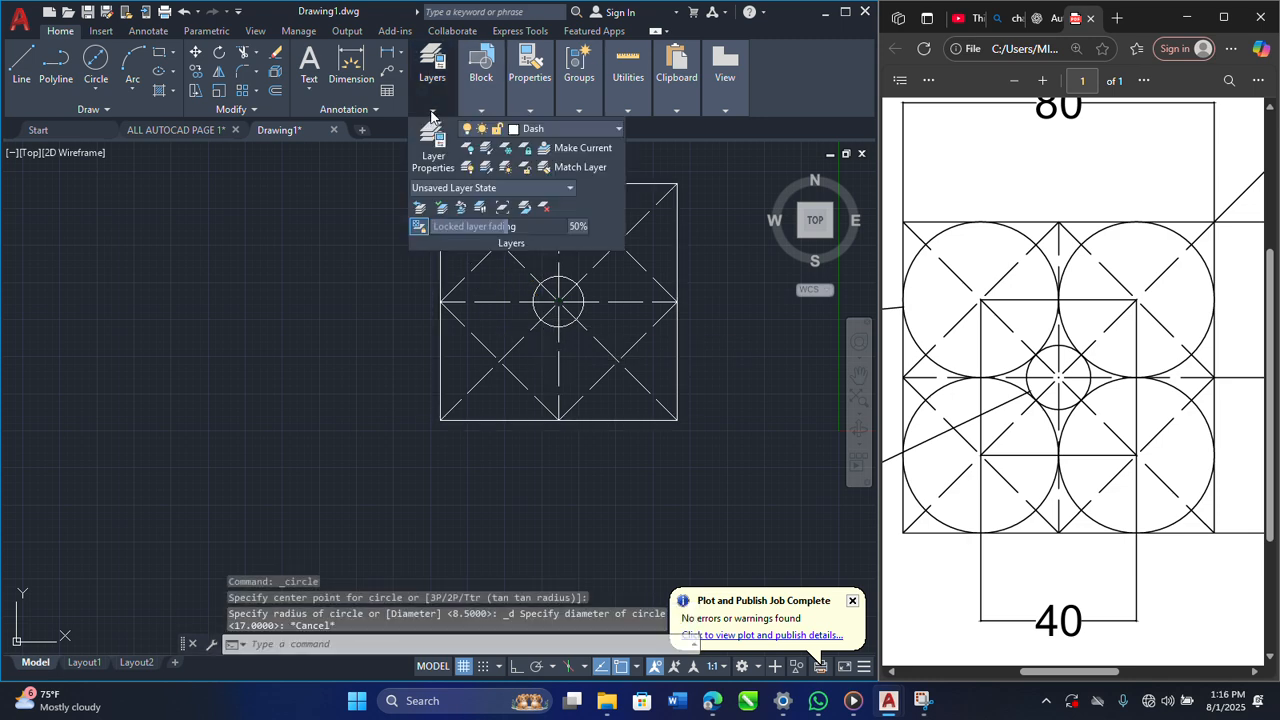
left_click(581, 128)
left_click(530, 146)
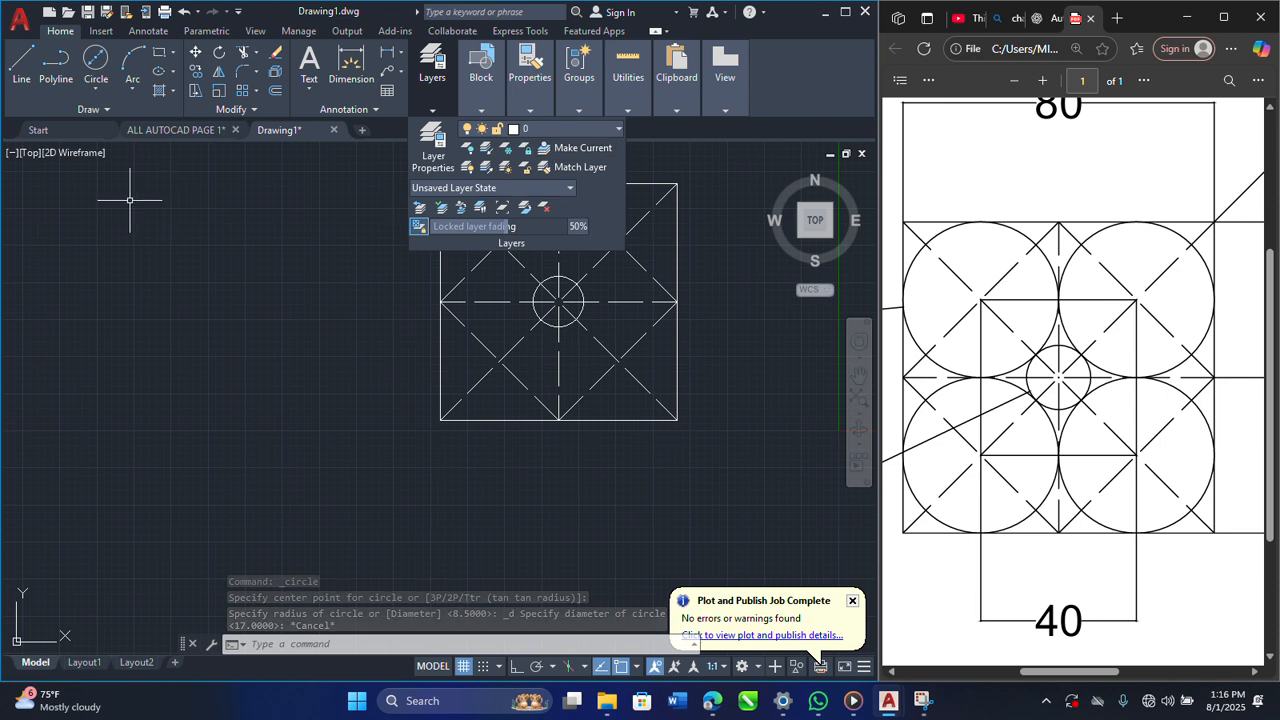
left_click(100, 87)
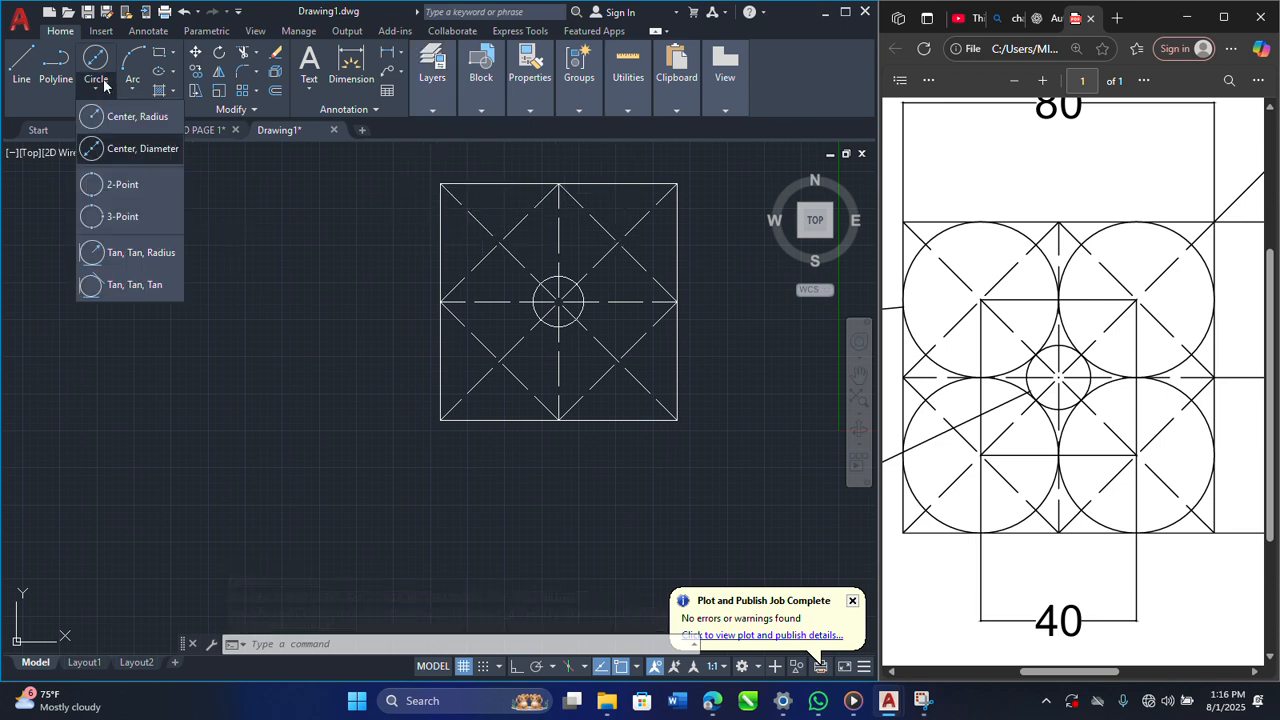
left_click(125, 149)
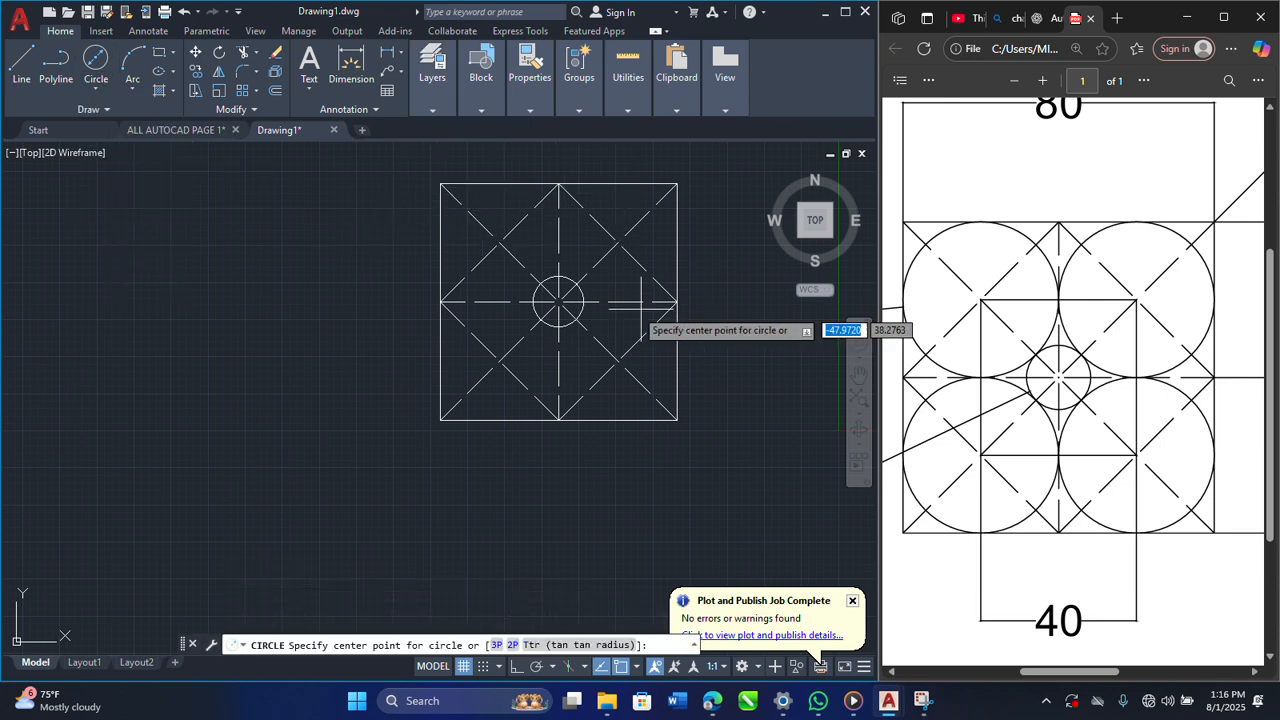
left_click(498, 241)
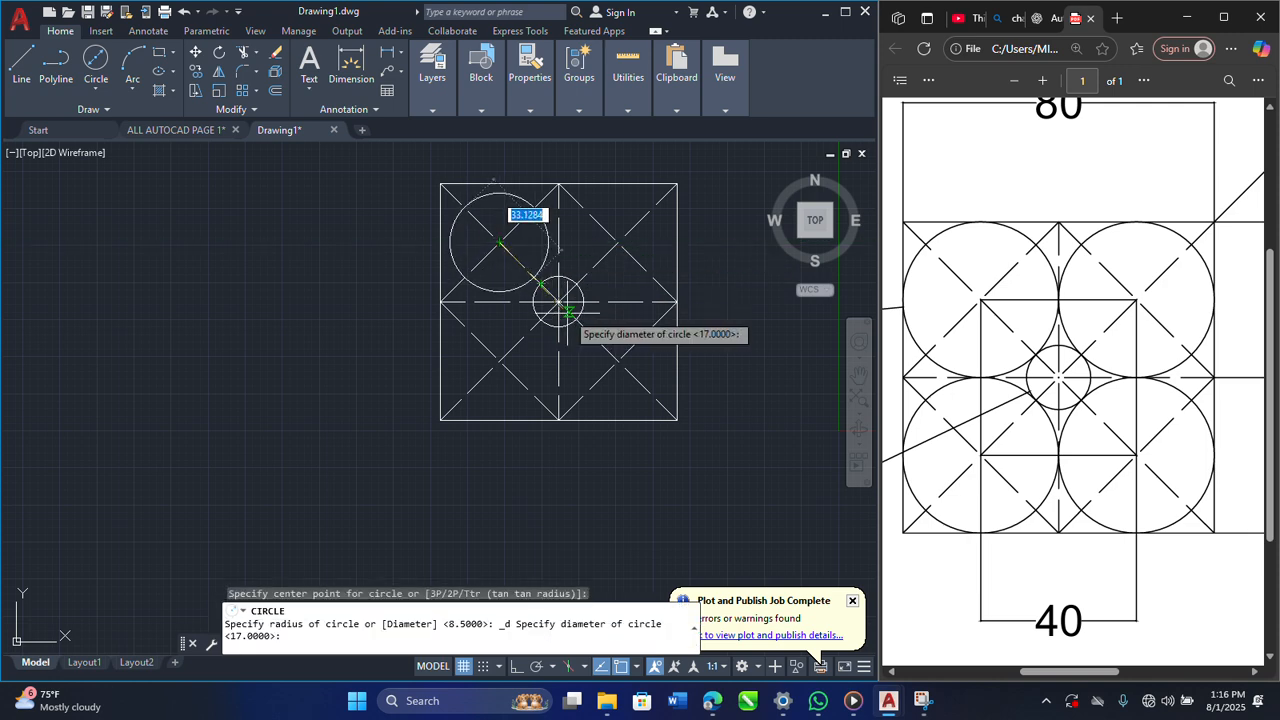
key("Escape")
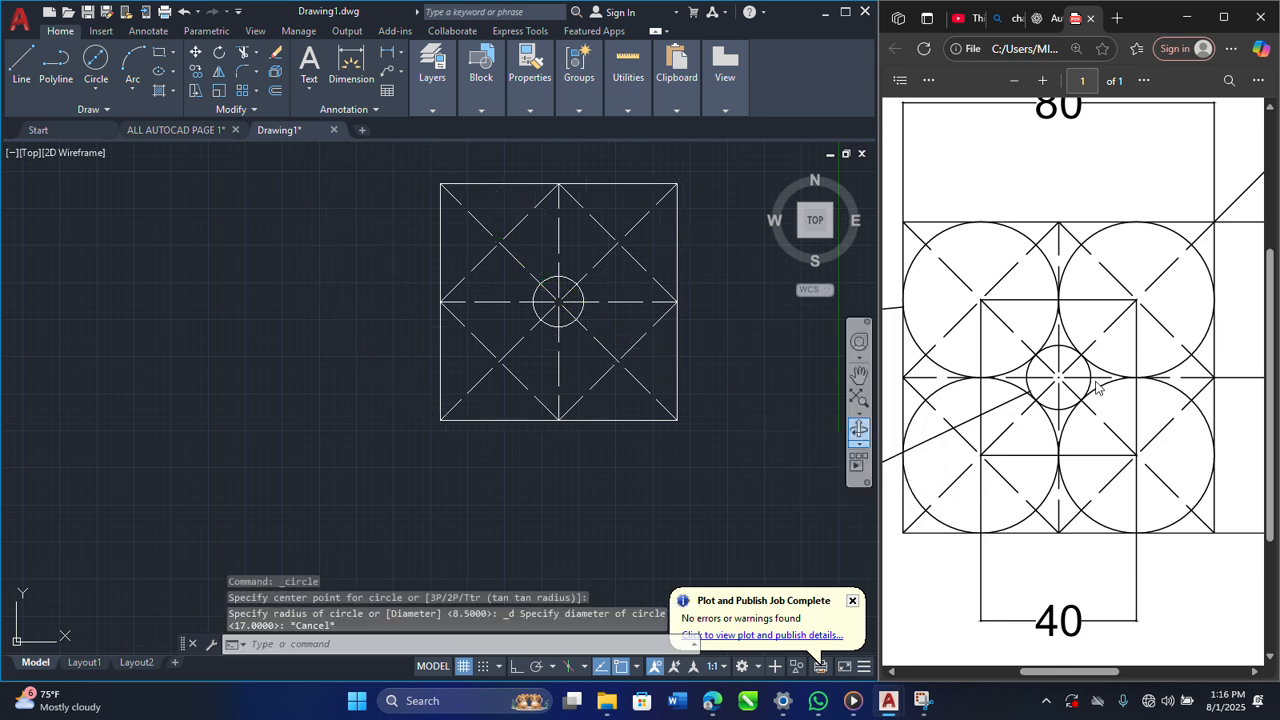
Step: Draw a circle of diameter 40 centred where the dashed lines cross in the square's upper-left quadrant
scroll(1097, 386, "down", 3)
scroll(1098, 385, "down", 3, "ctrl")
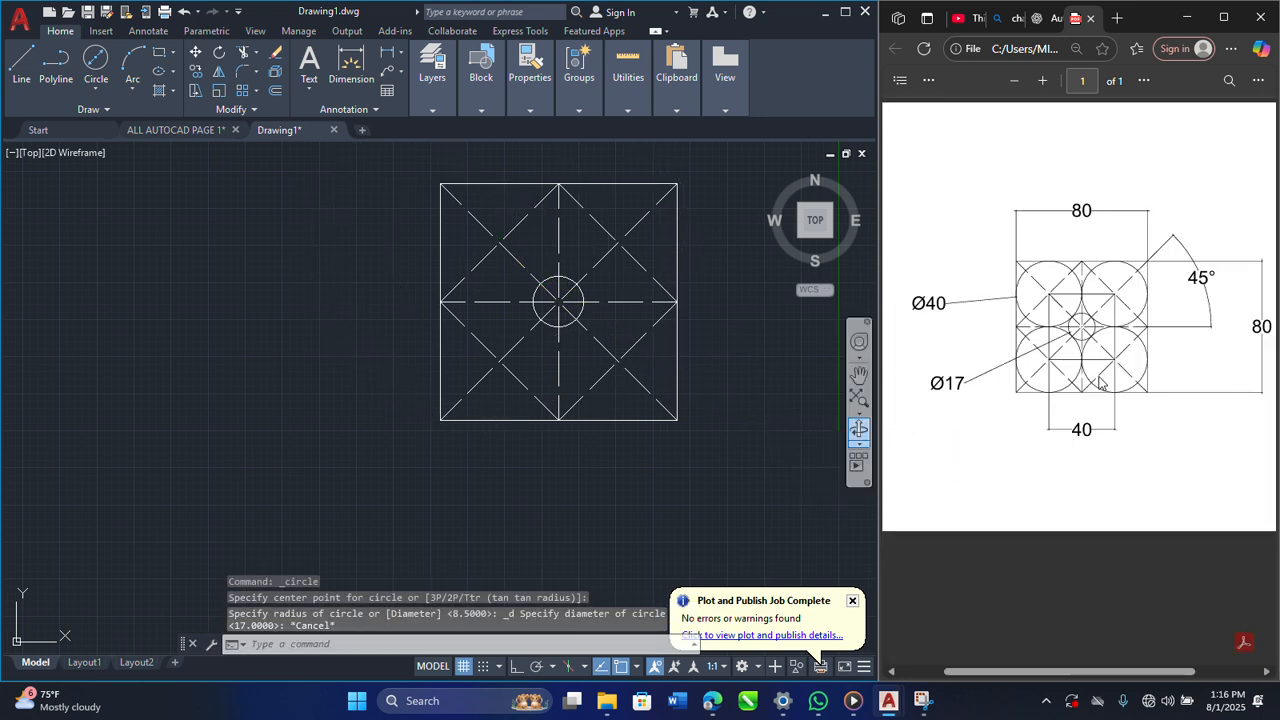
scroll(1120, 337, "up", 2, "ctrl")
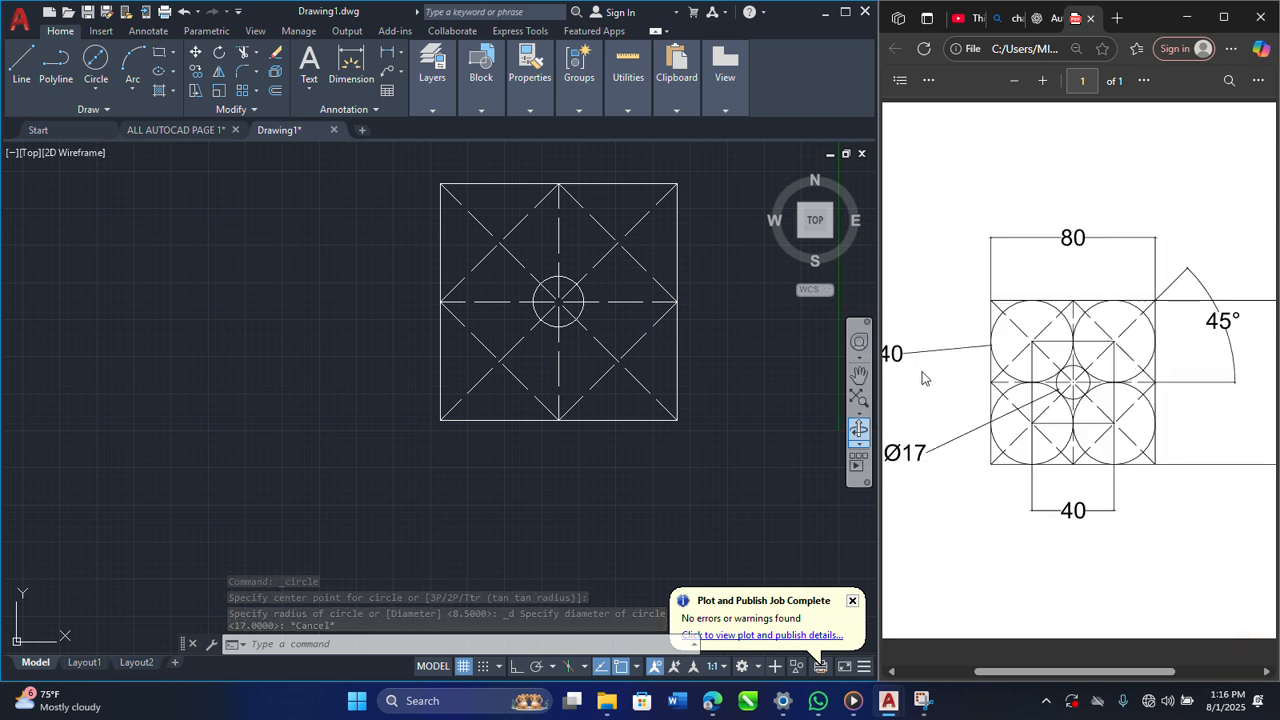
left_click(94, 90)
left_click(120, 148)
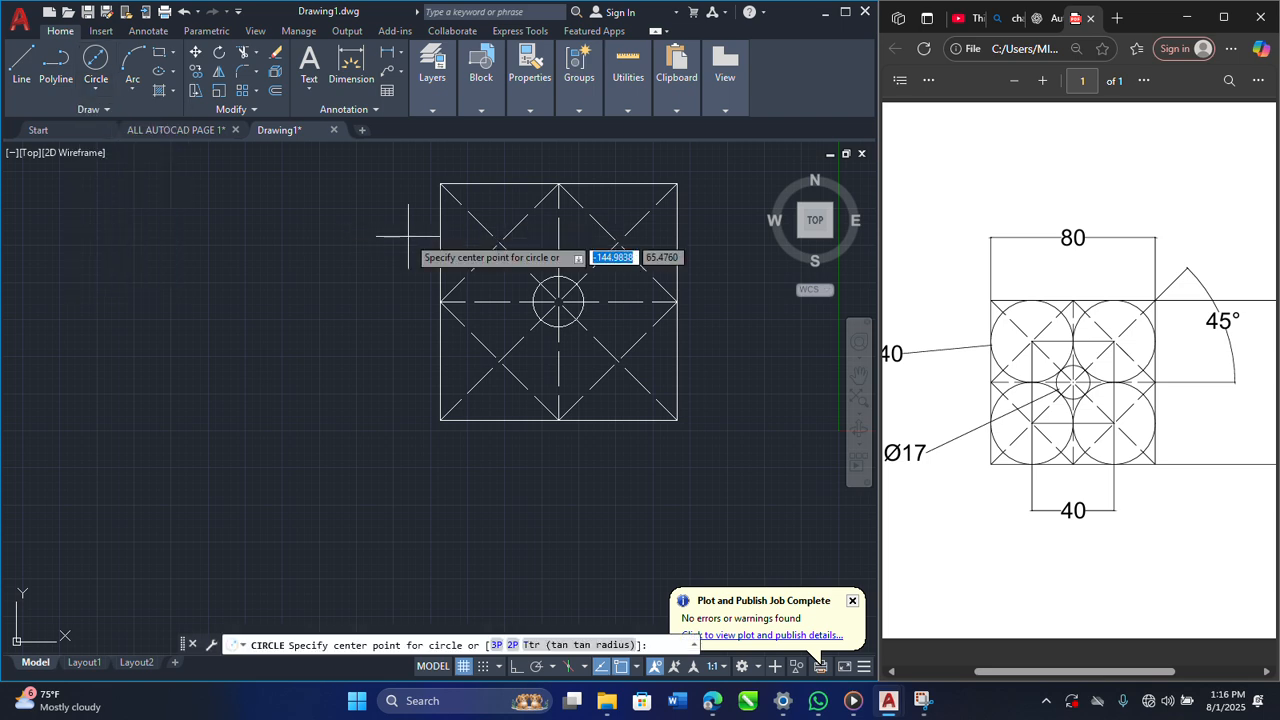
left_click(500, 241)
left_click(557, 301)
key("Return")
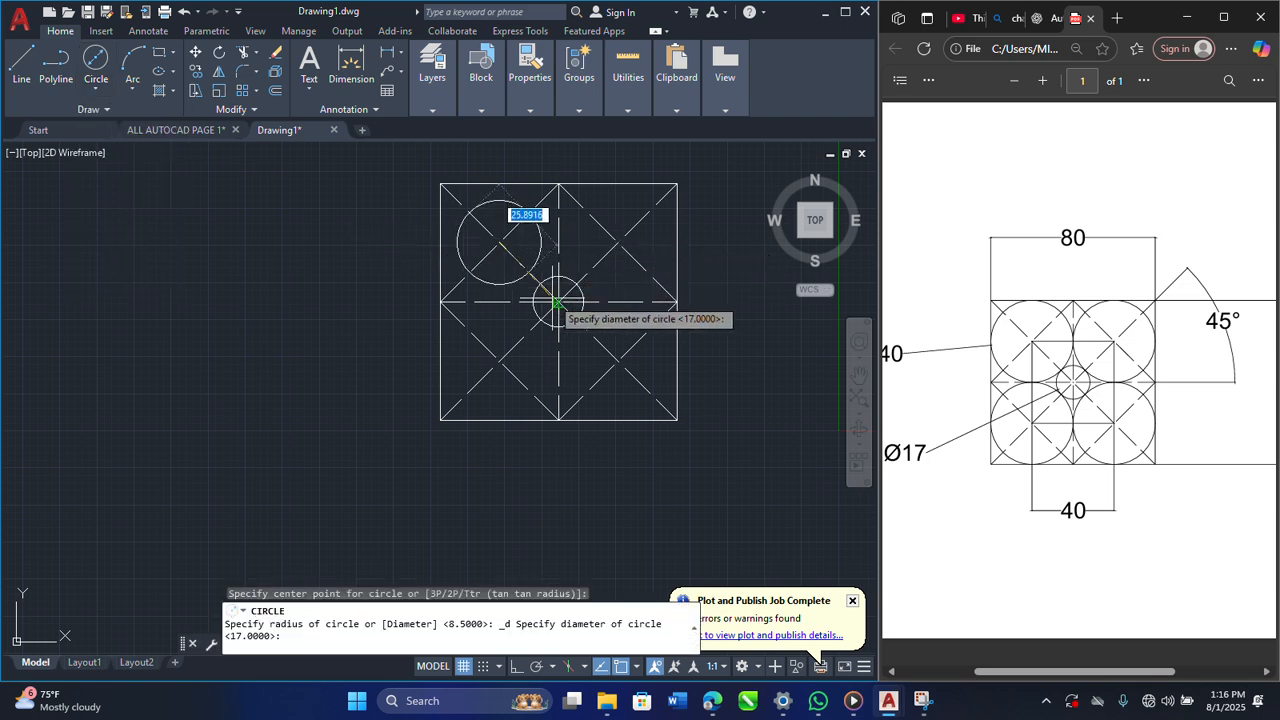
type("40")
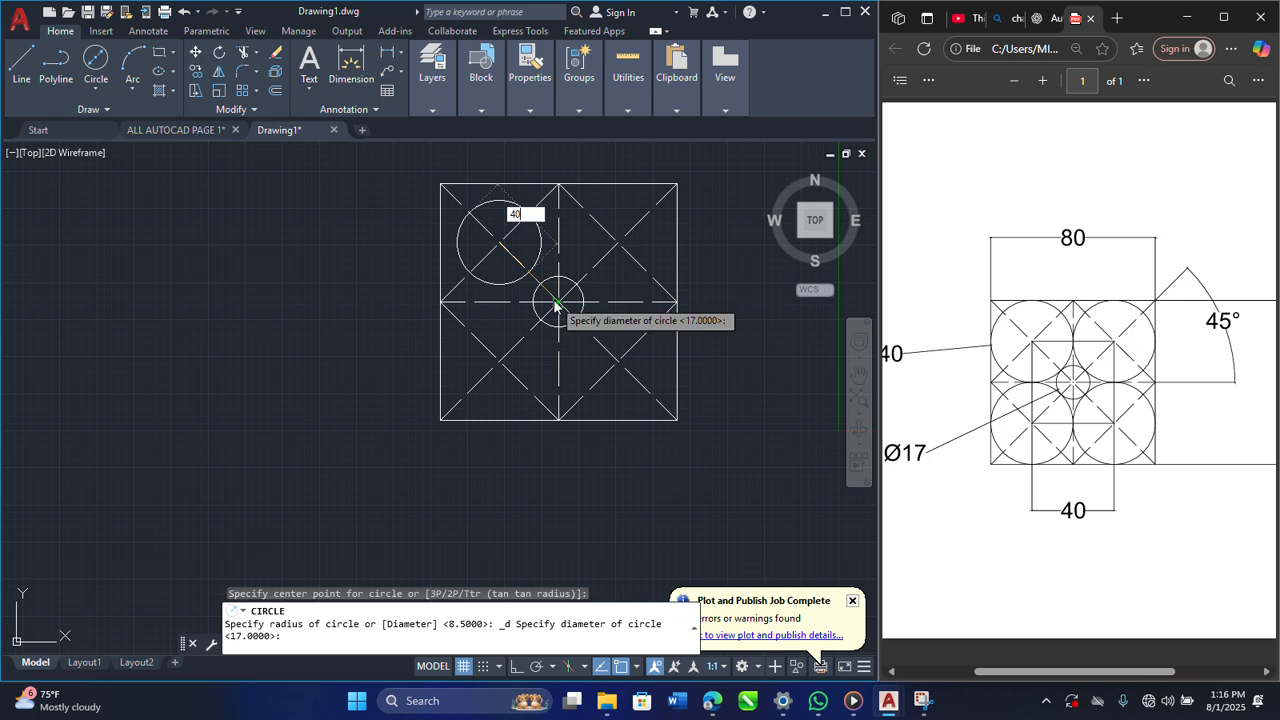
key("Return")
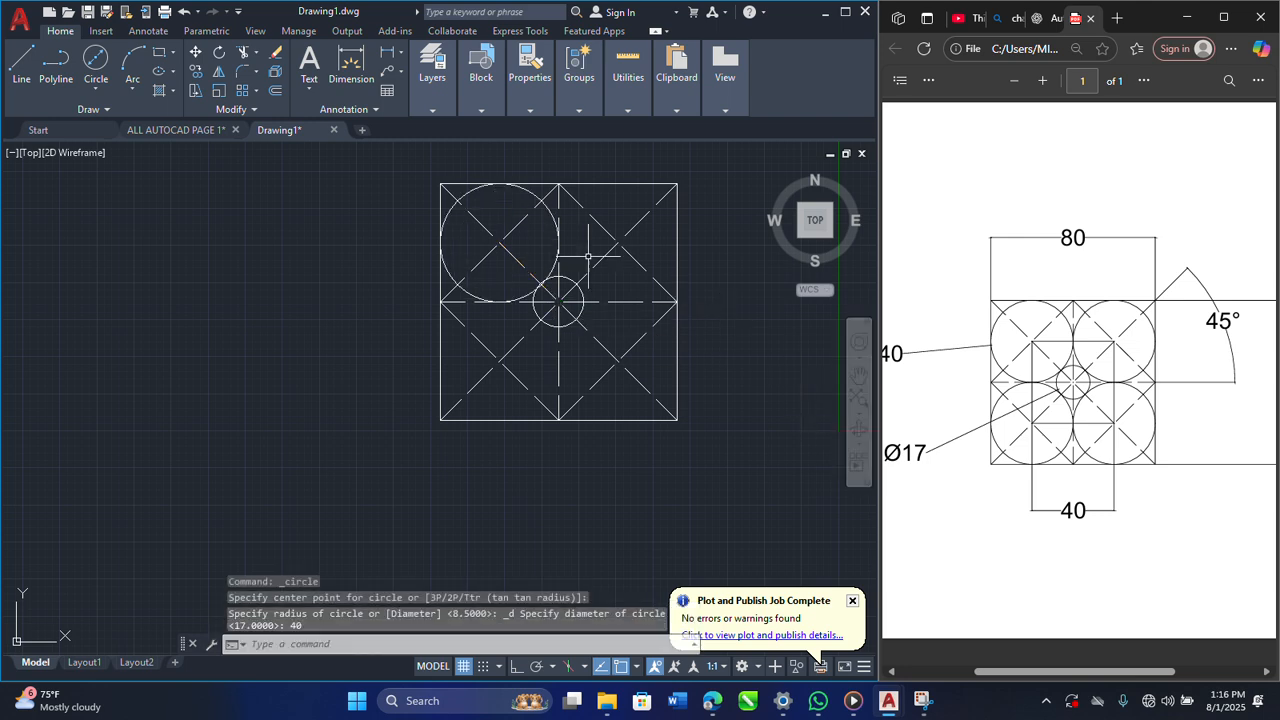
Step: Try a circle of radius 40 centred in the square's upper-right quadrant and erase it
key("Return")
left_click(617, 242)
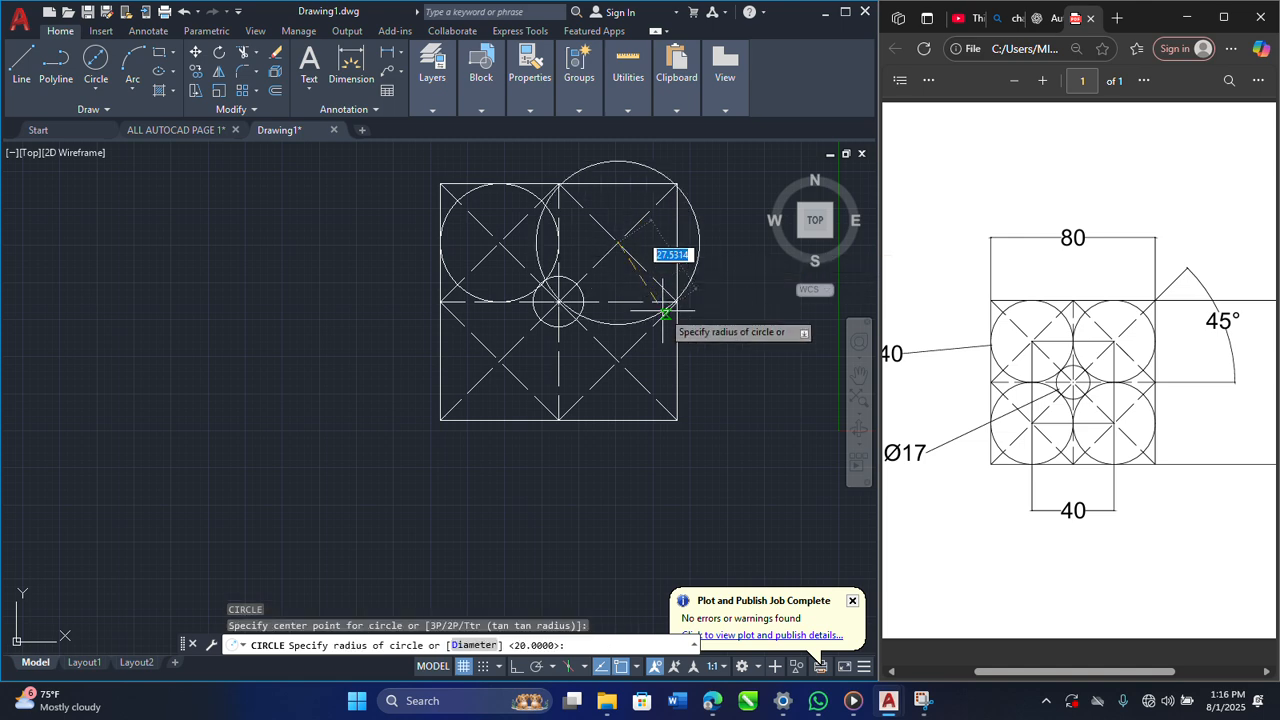
type("40")
key("Return")
left_click(716, 301)
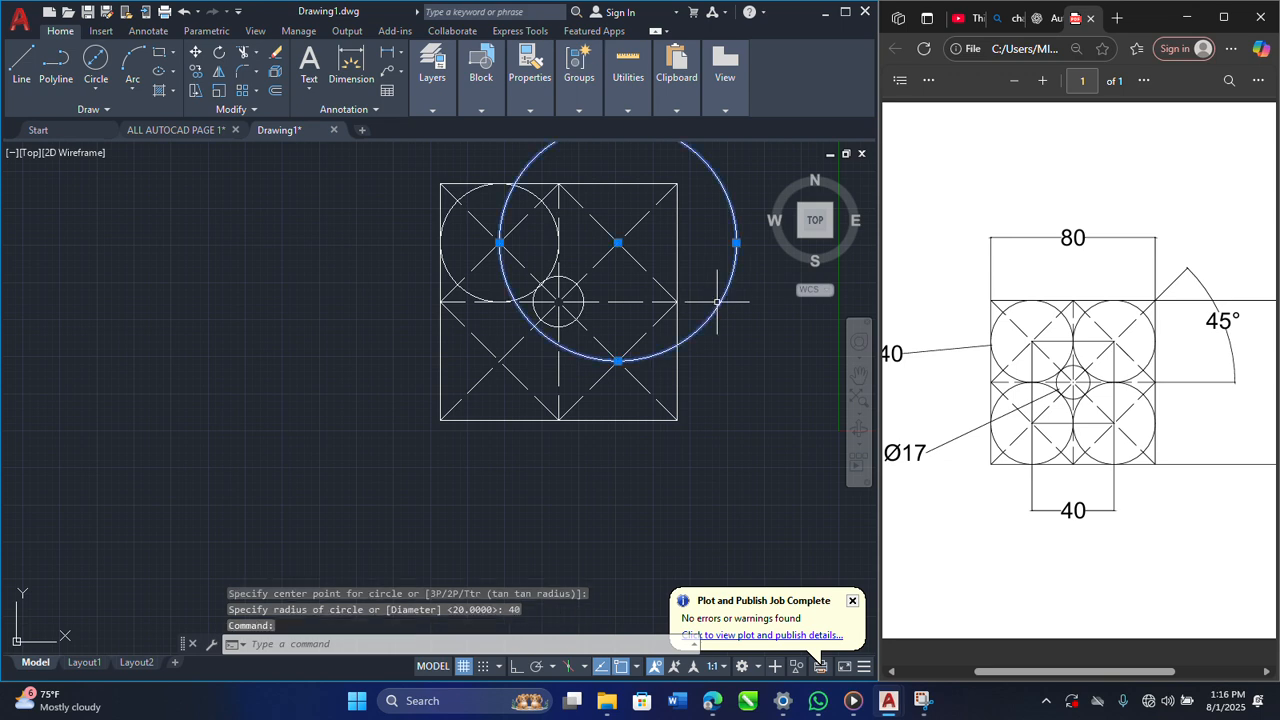
key("Delete")
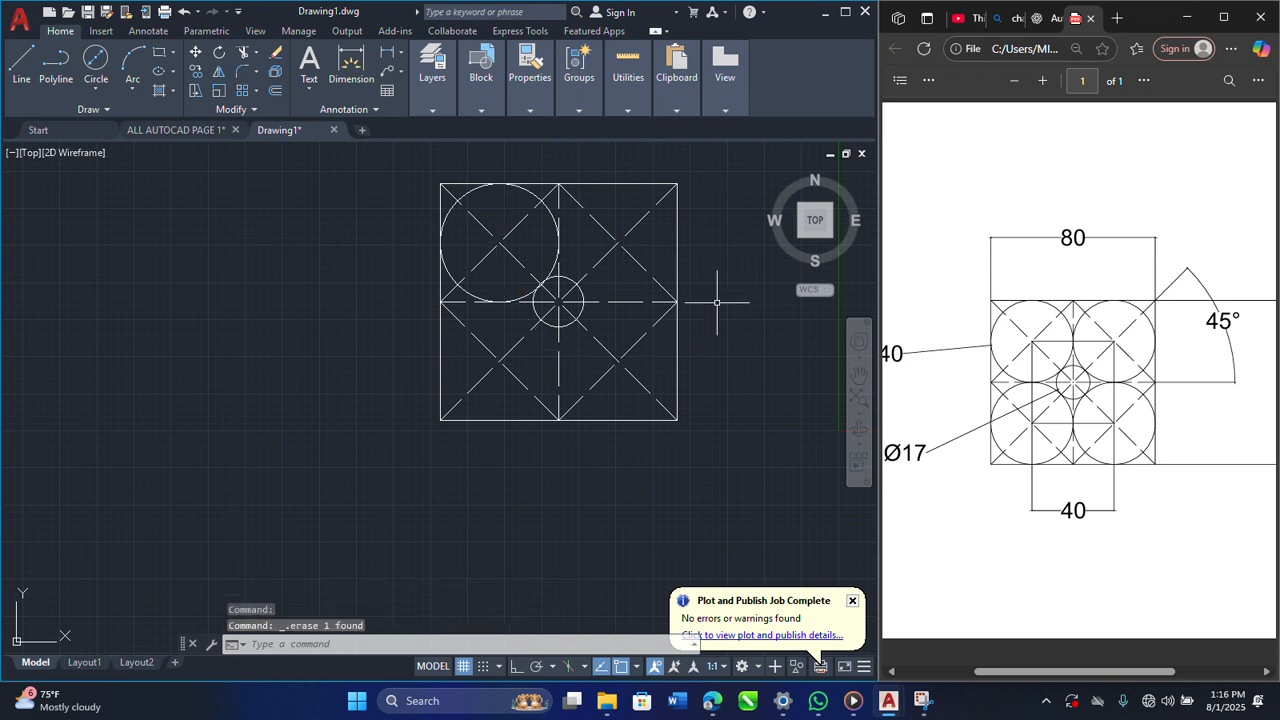
Step: Draw a circle of diameter 40 centred where the dashed lines cross in the square's upper-right quadrant
left_click(94, 92)
left_click(125, 117)
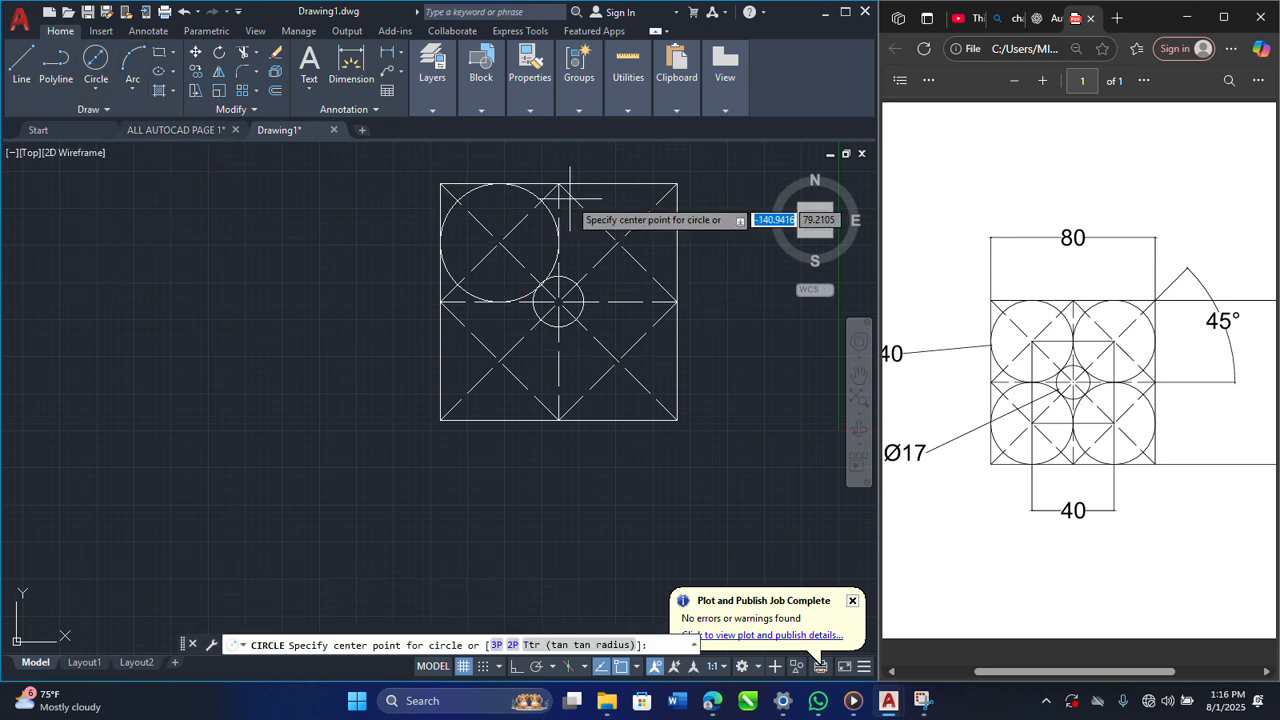
left_click(617, 242)
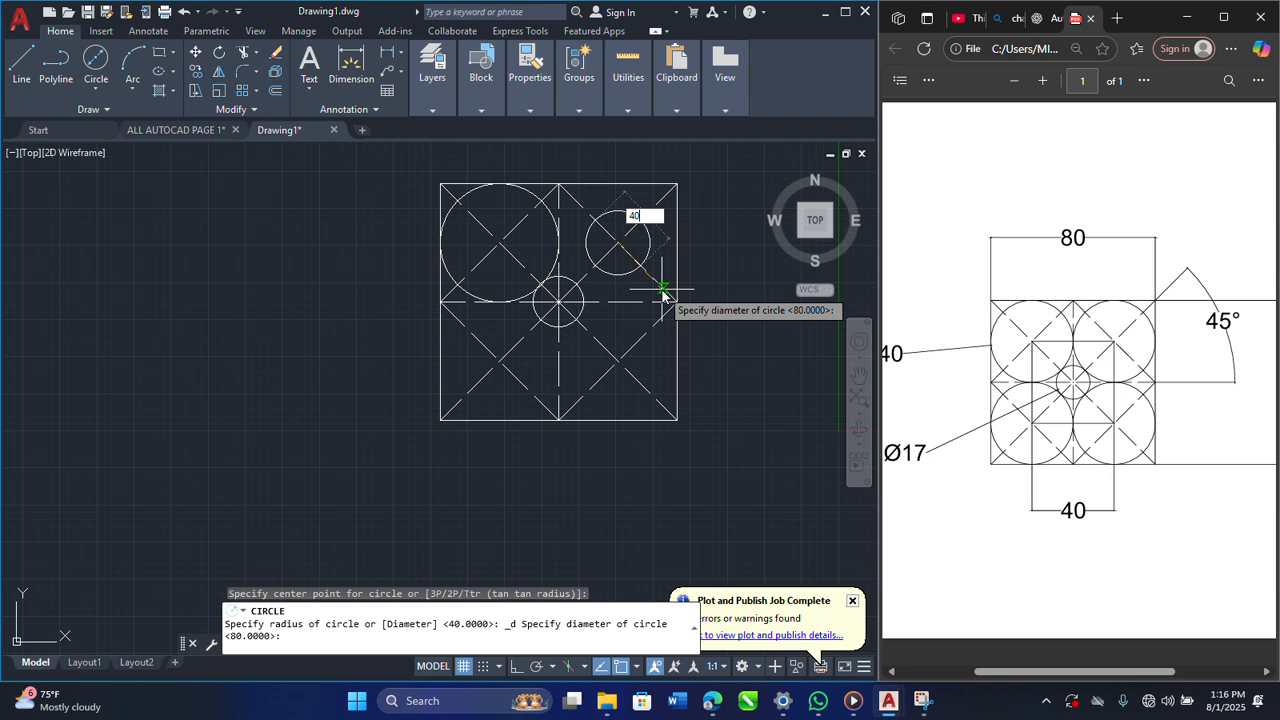
key("Return")
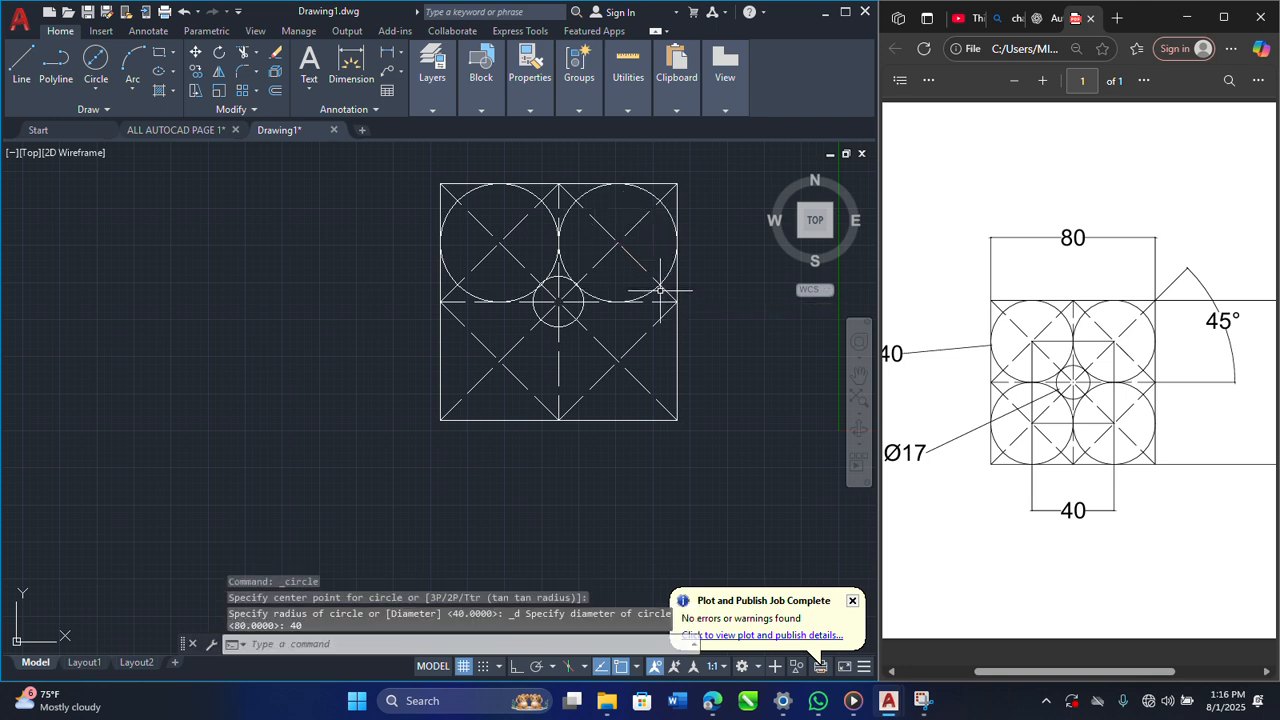
Step: Draw a circle of diameter 40 centred where the dashed lines cross in the square's lower-left quadrant
left_click(100, 90)
left_click(158, 147)
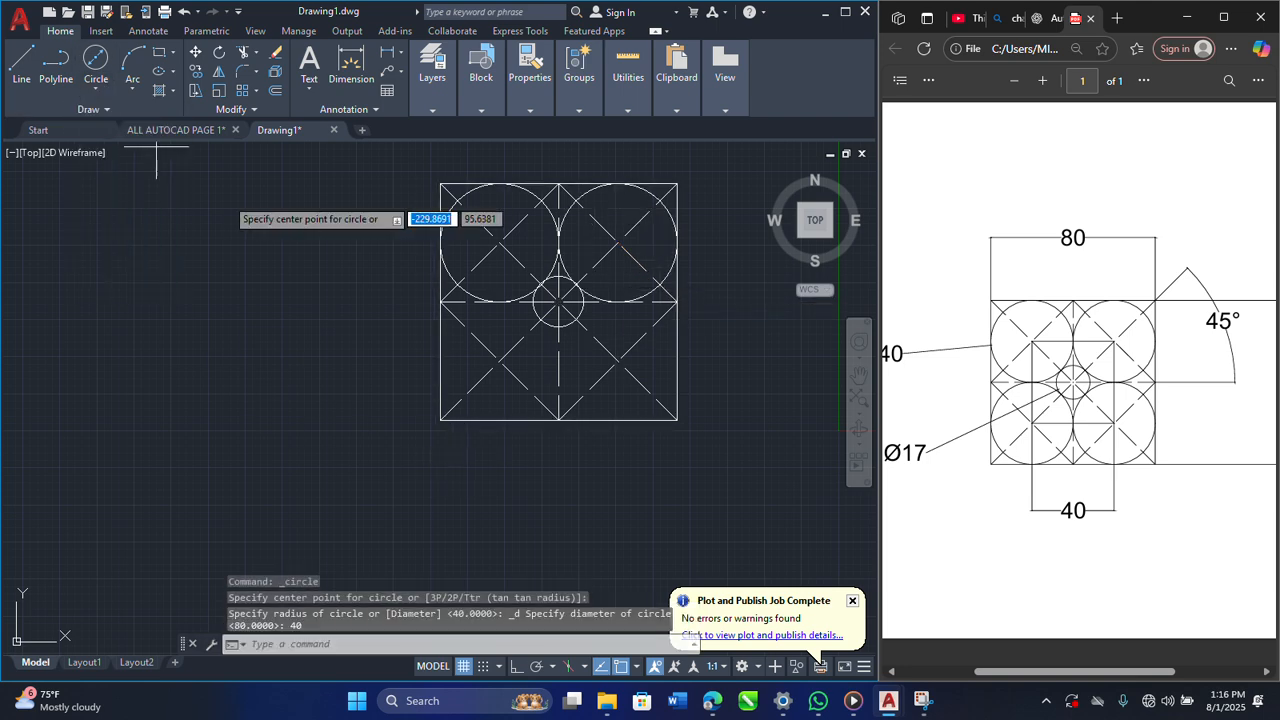
left_click(499, 361)
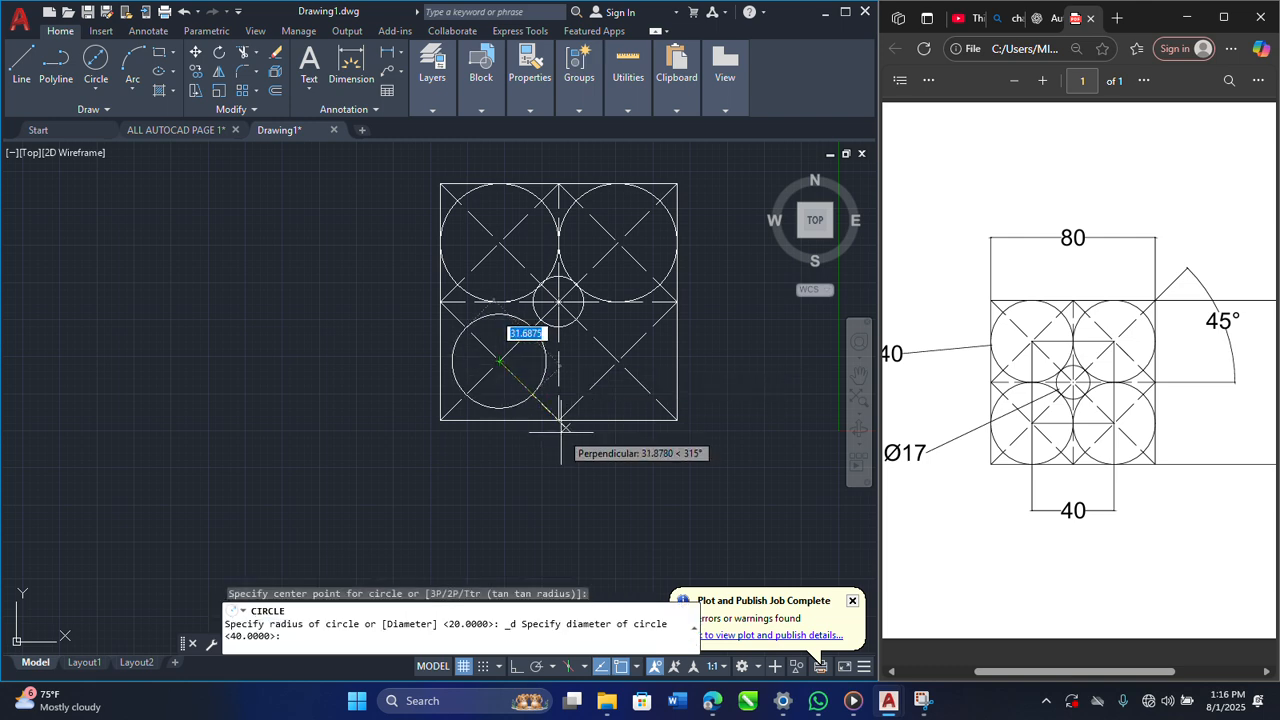
type("4")
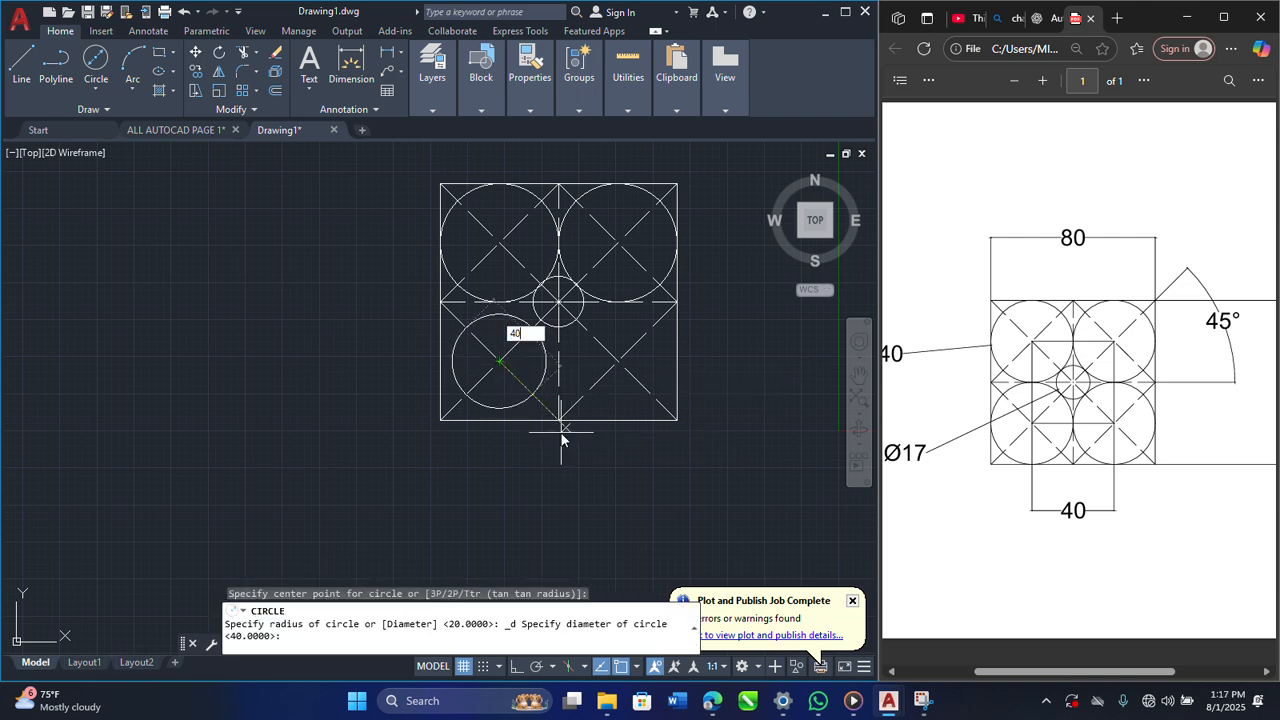
type("0")
key("Return")
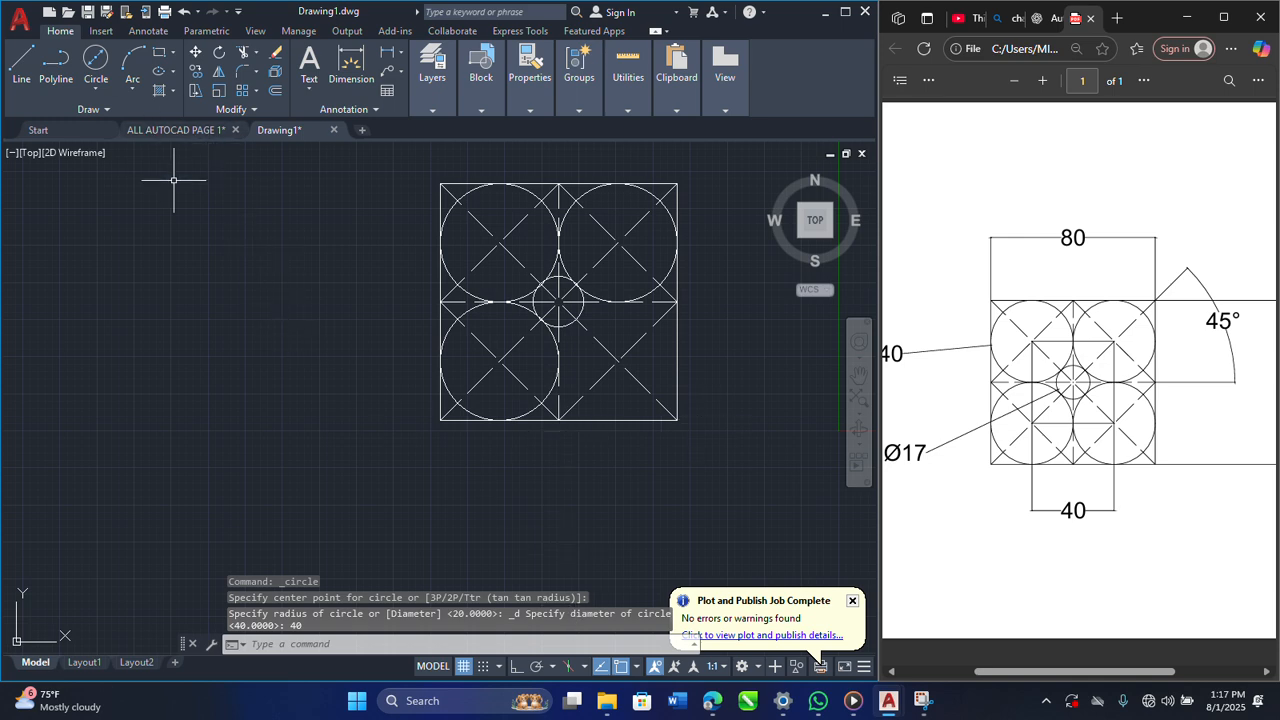
Step: Draw a circle of diameter 40 centred where the dashed lines cross in the square's lower-right quadrant
key("Return")
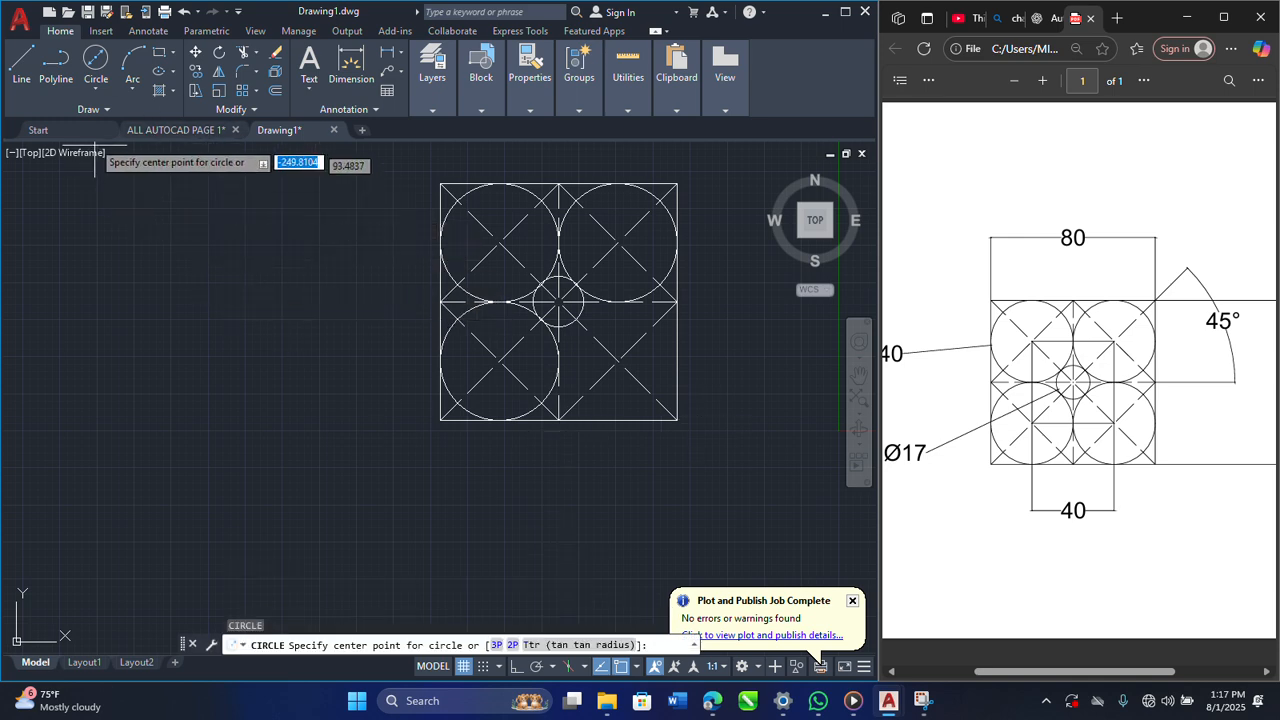
left_click(93, 90)
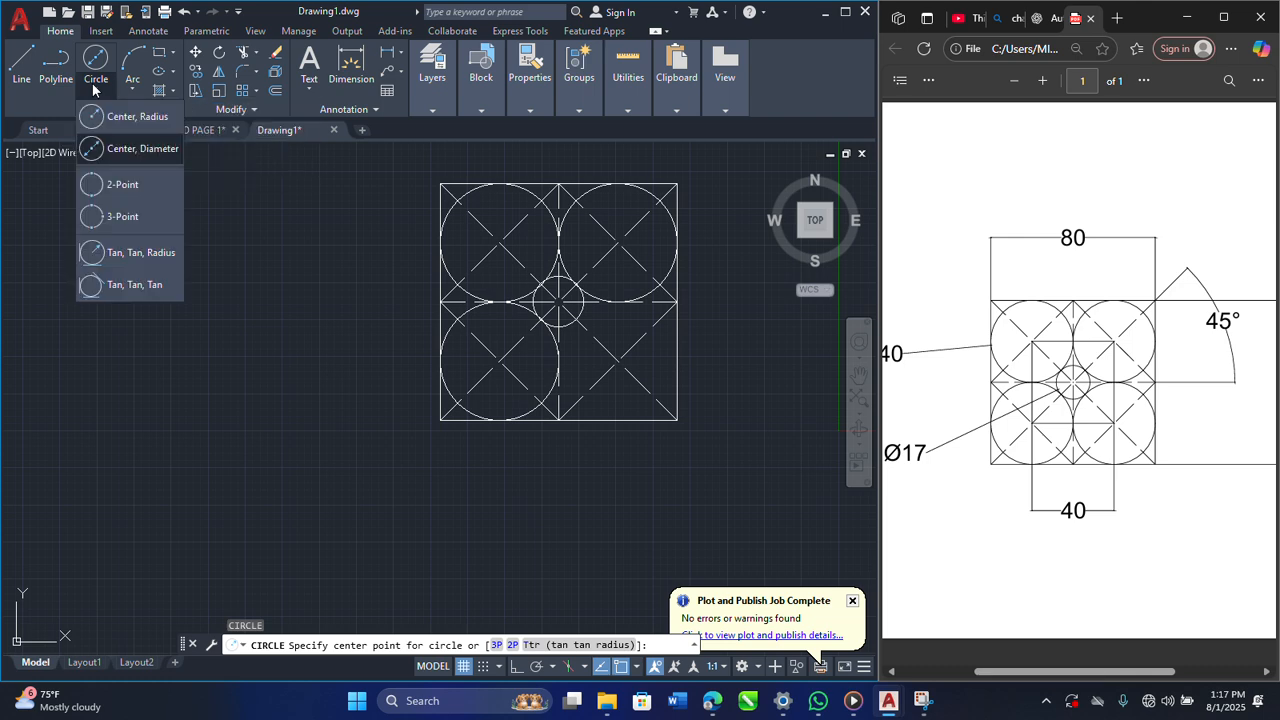
left_click(120, 146)
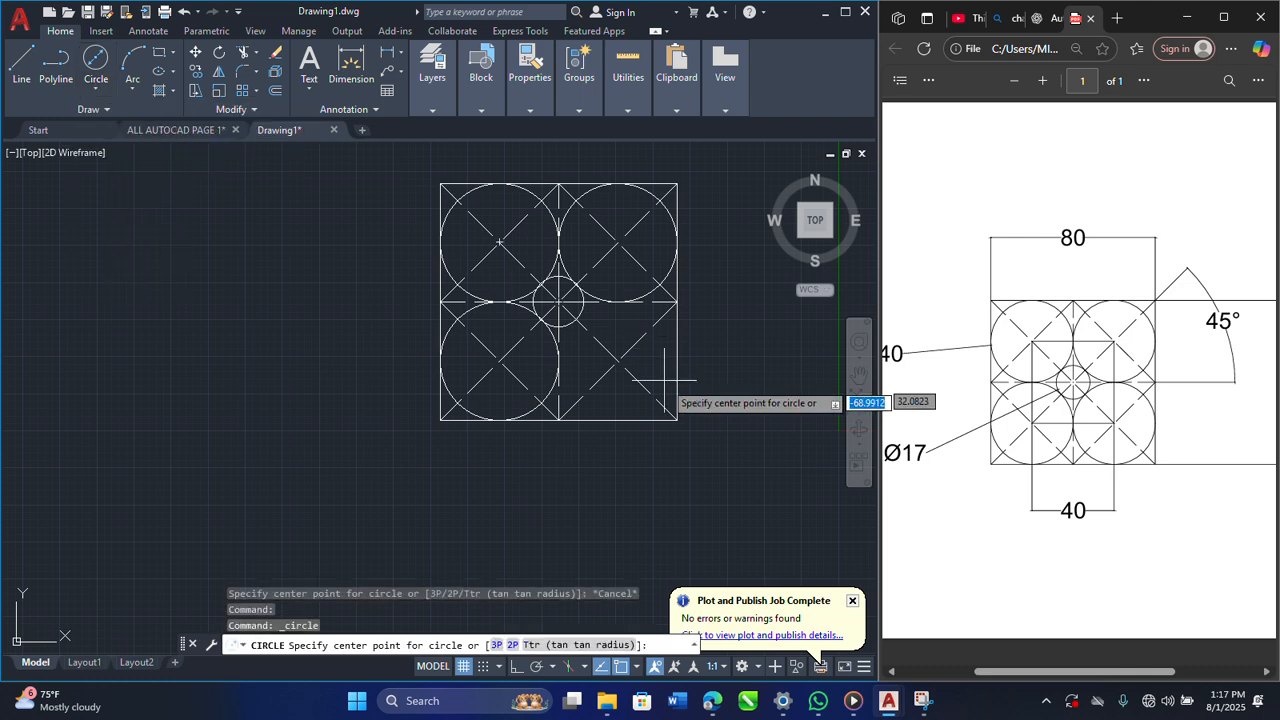
left_click(617, 360)
type("40")
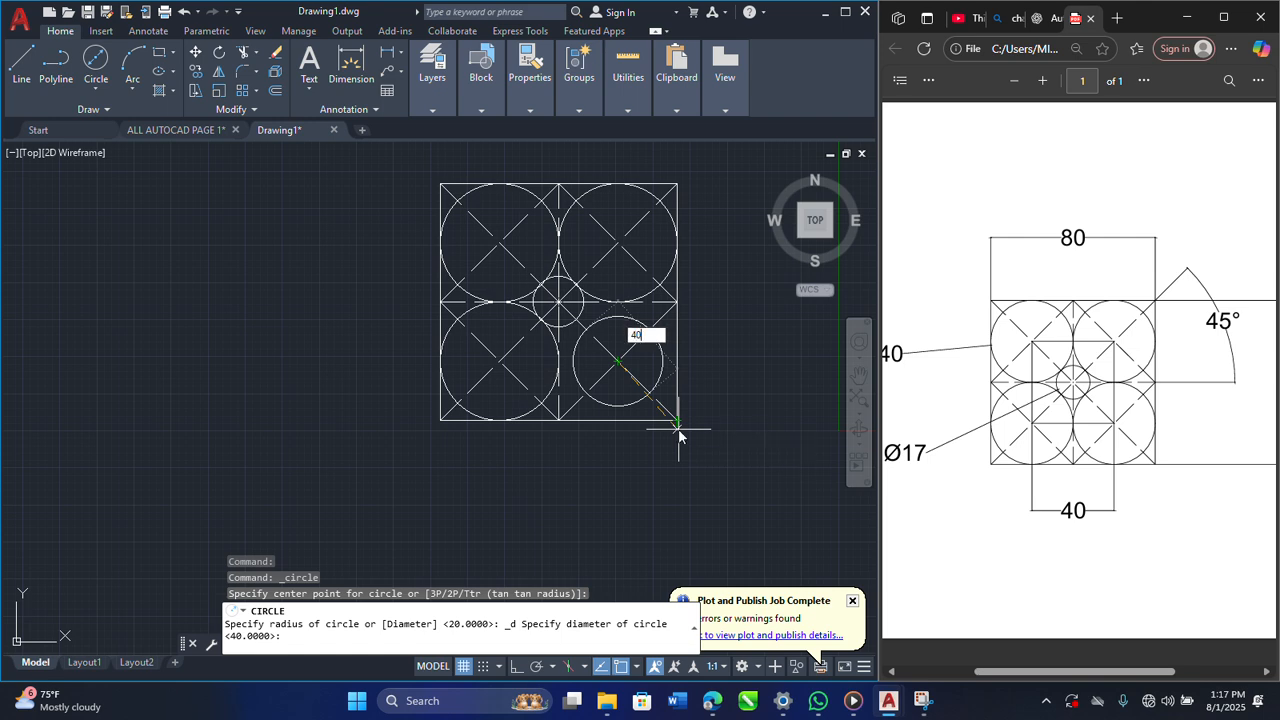
key("Return")
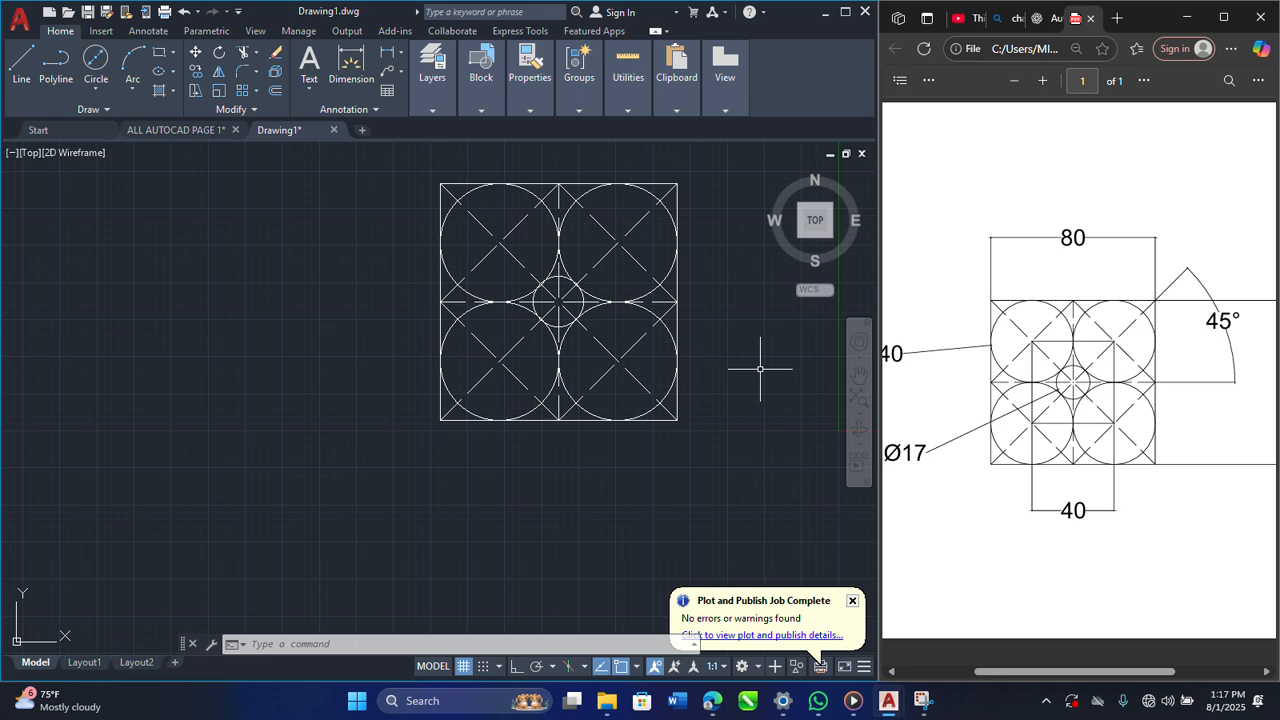
scroll(760, 369, "down", 2)
scroll(766, 372, "up", 6)
scroll(757, 356, "down", 4)
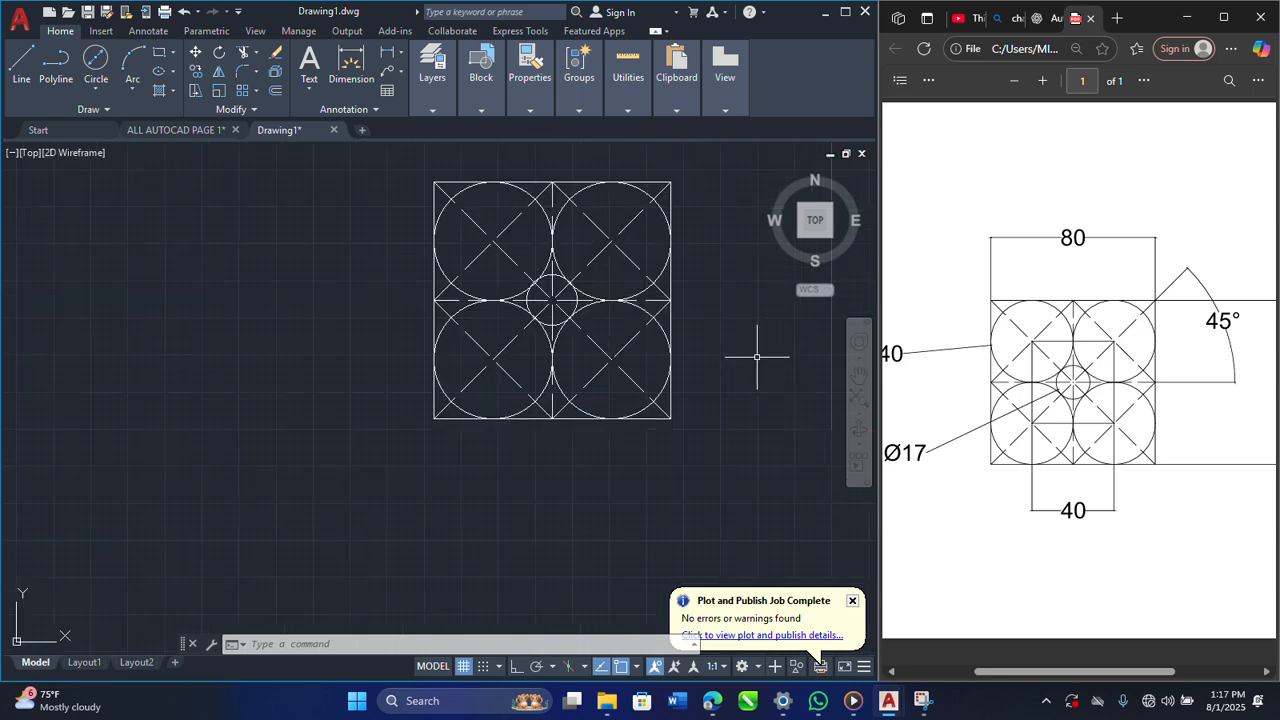
middle_click_drag(749, 346, 672, 391)
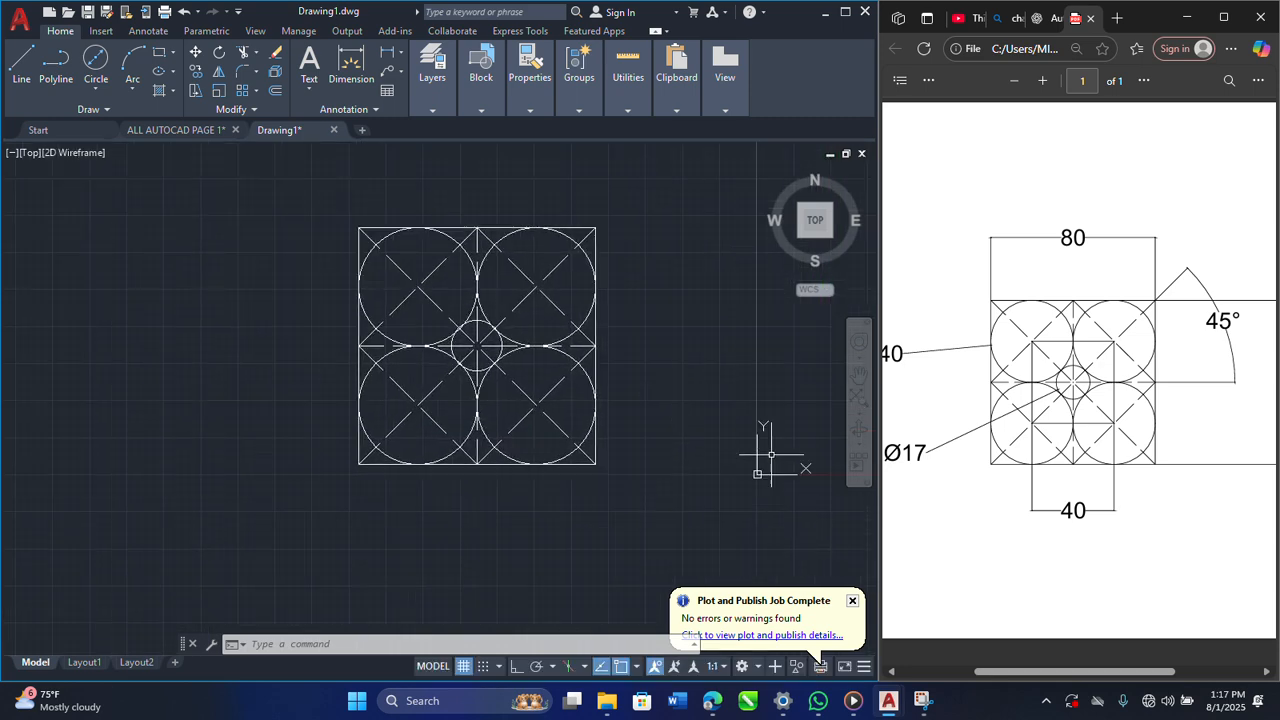